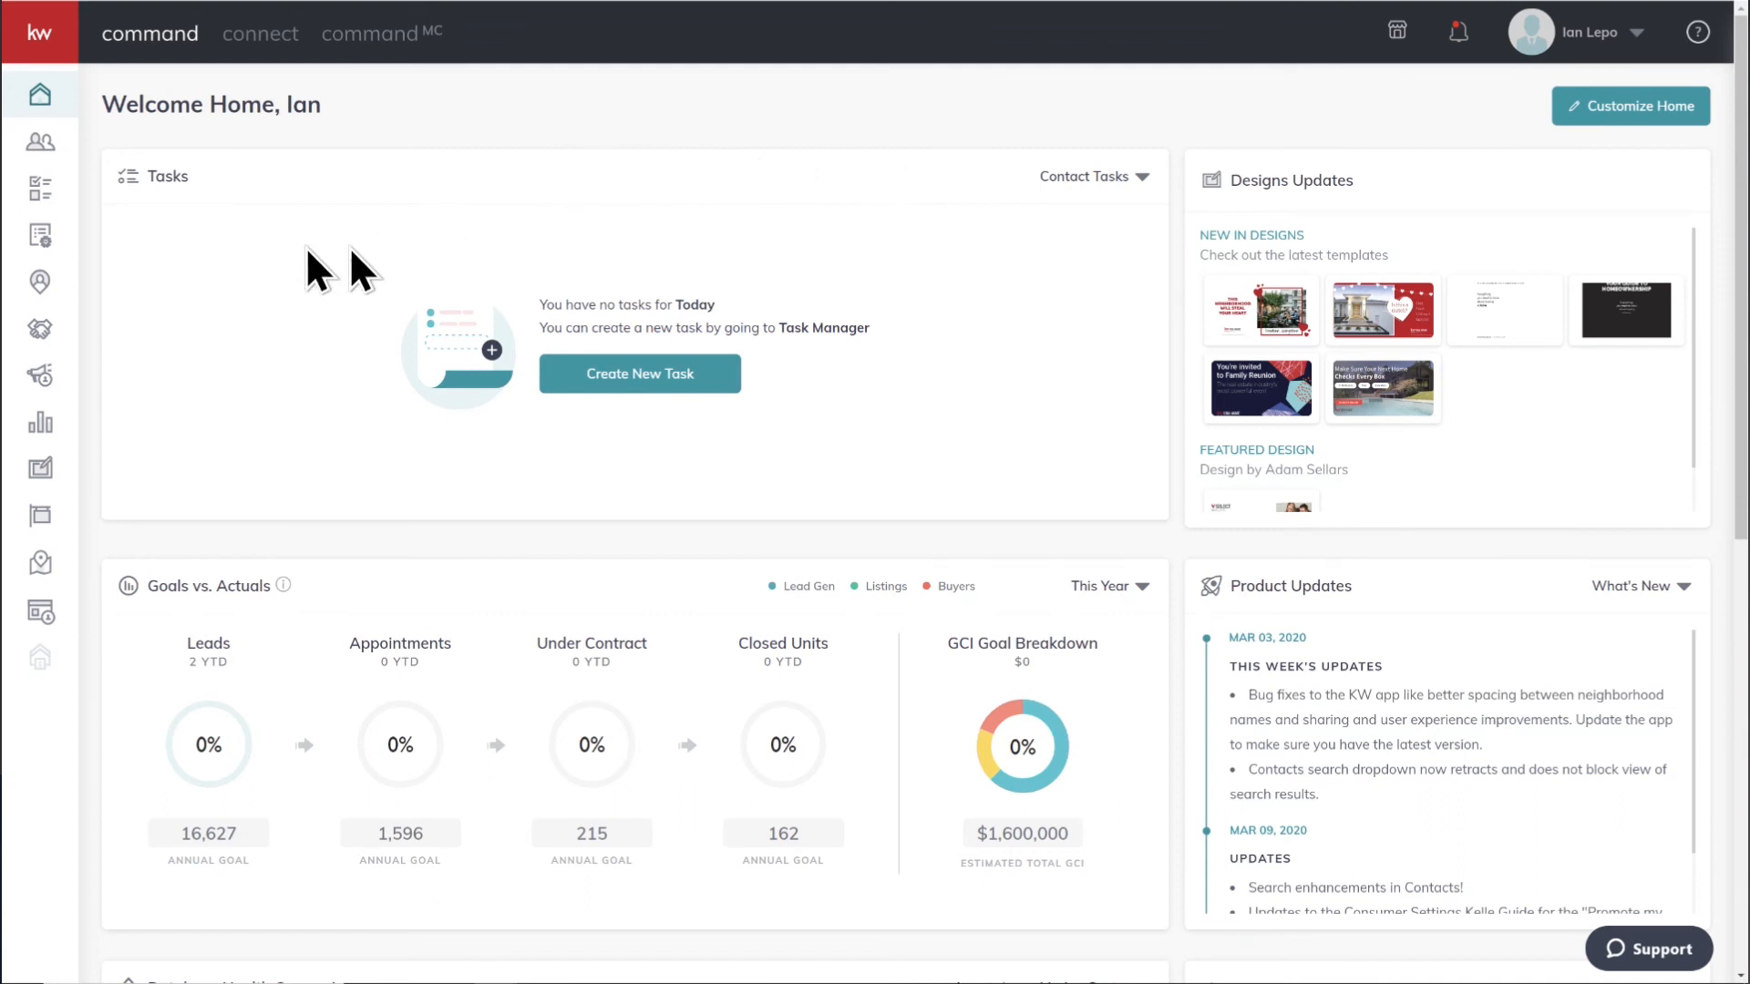
Open the DocuSign-tagged New York listing in the Staging stage of the Active listing opportunities
left_click(12, 28)
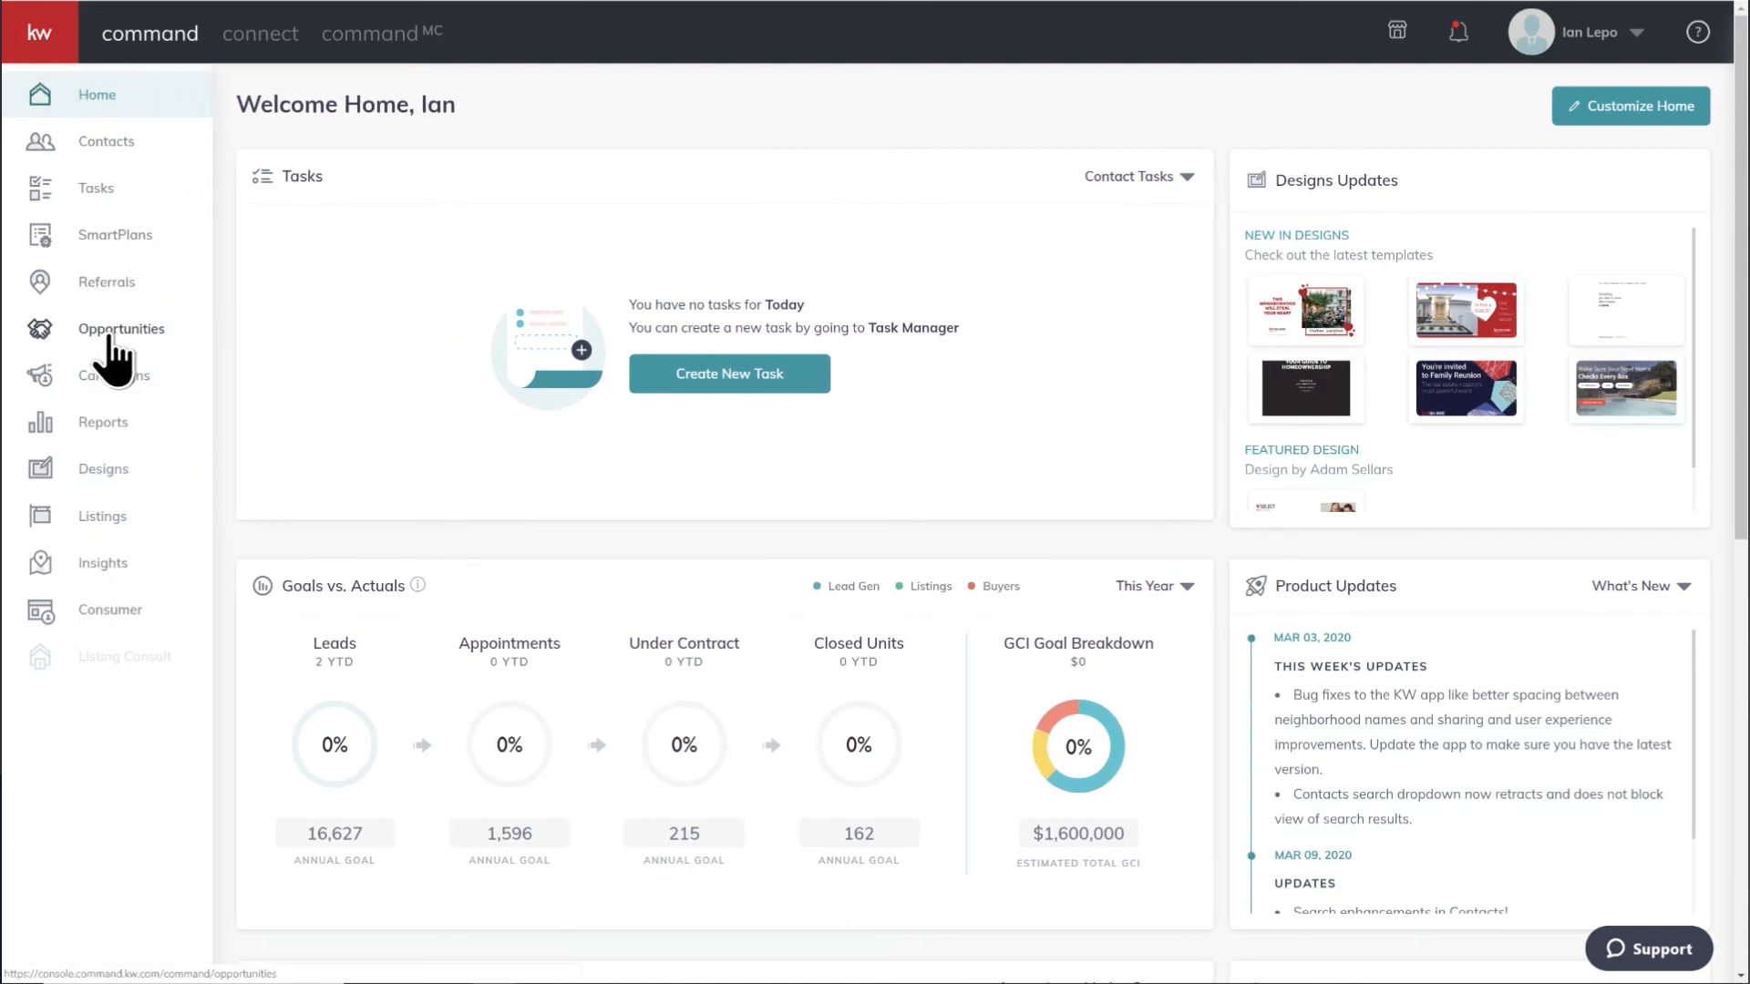
left_click(109, 337)
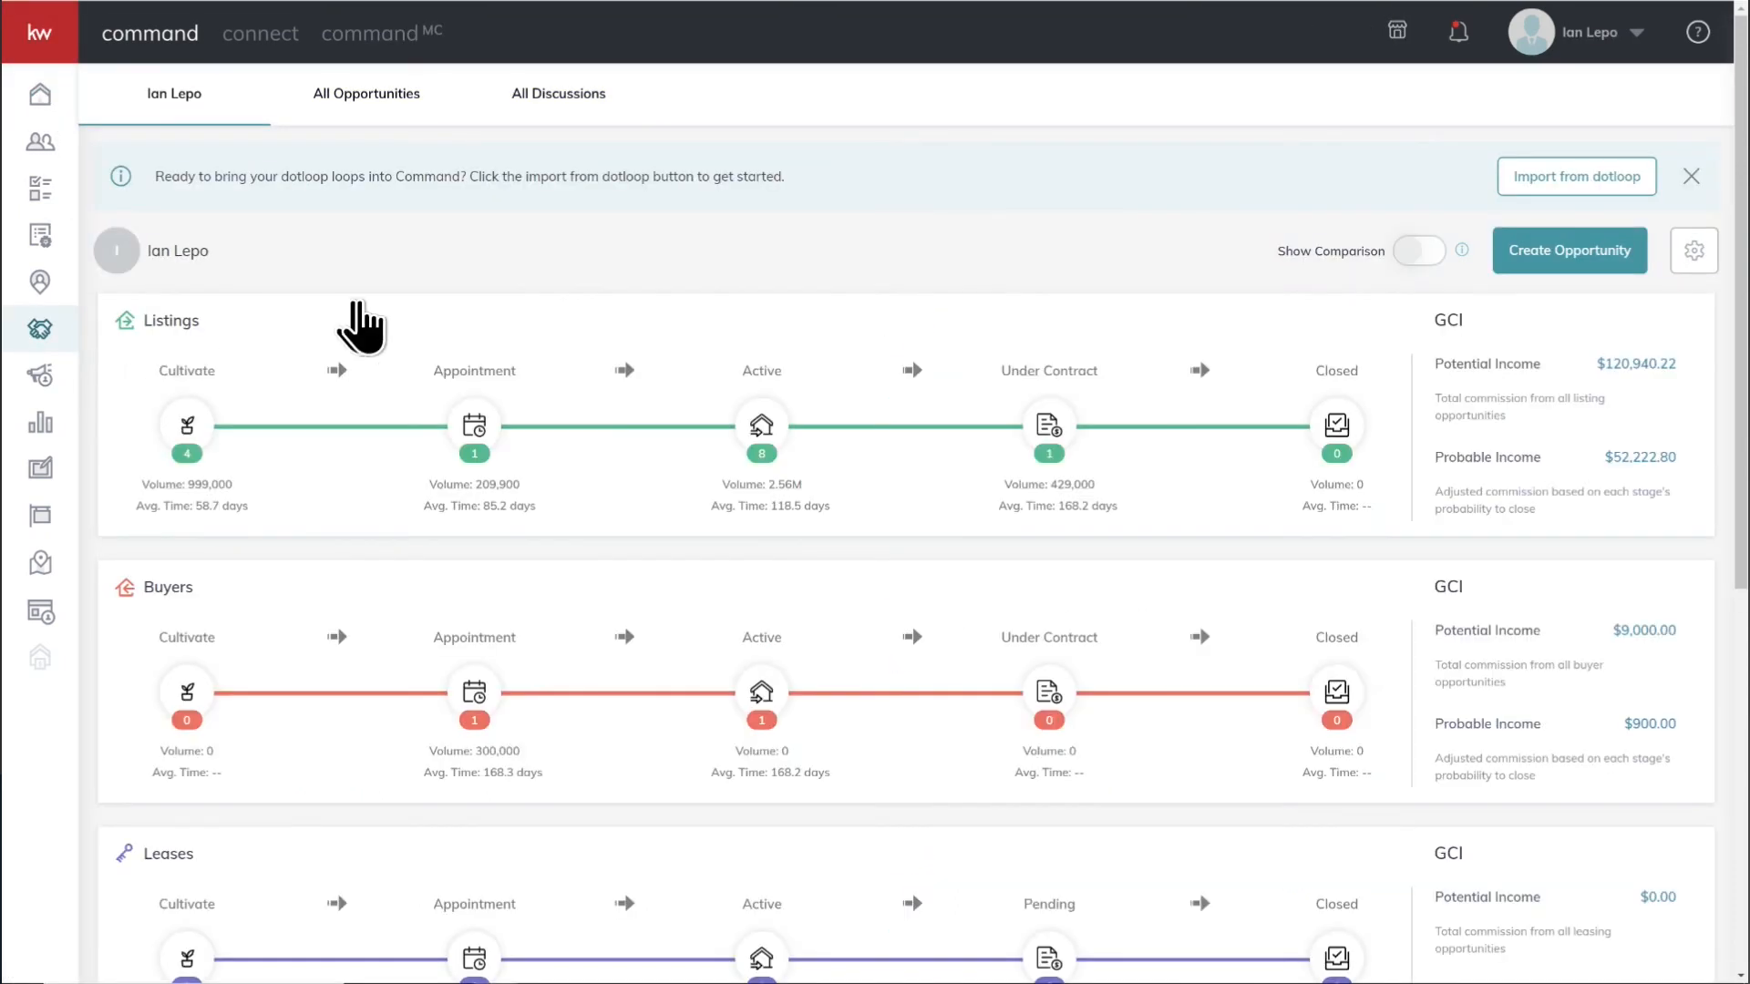
left_click(760, 424)
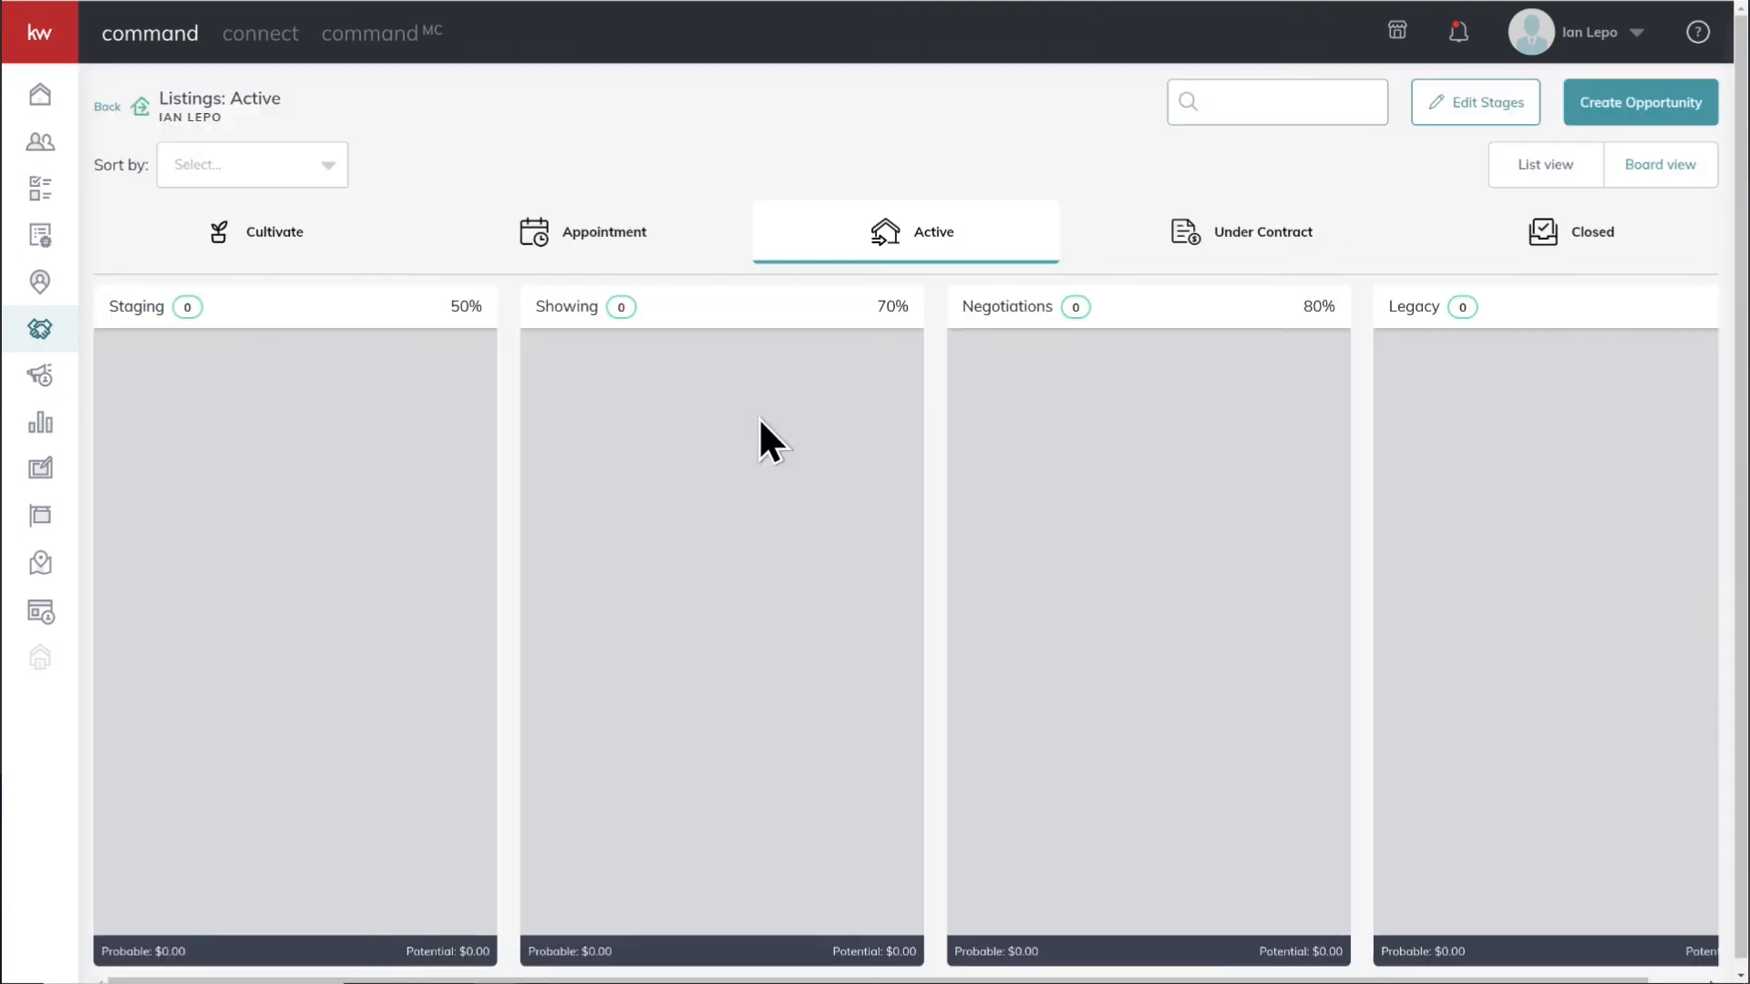
scroll(368, 552, "down", 5)
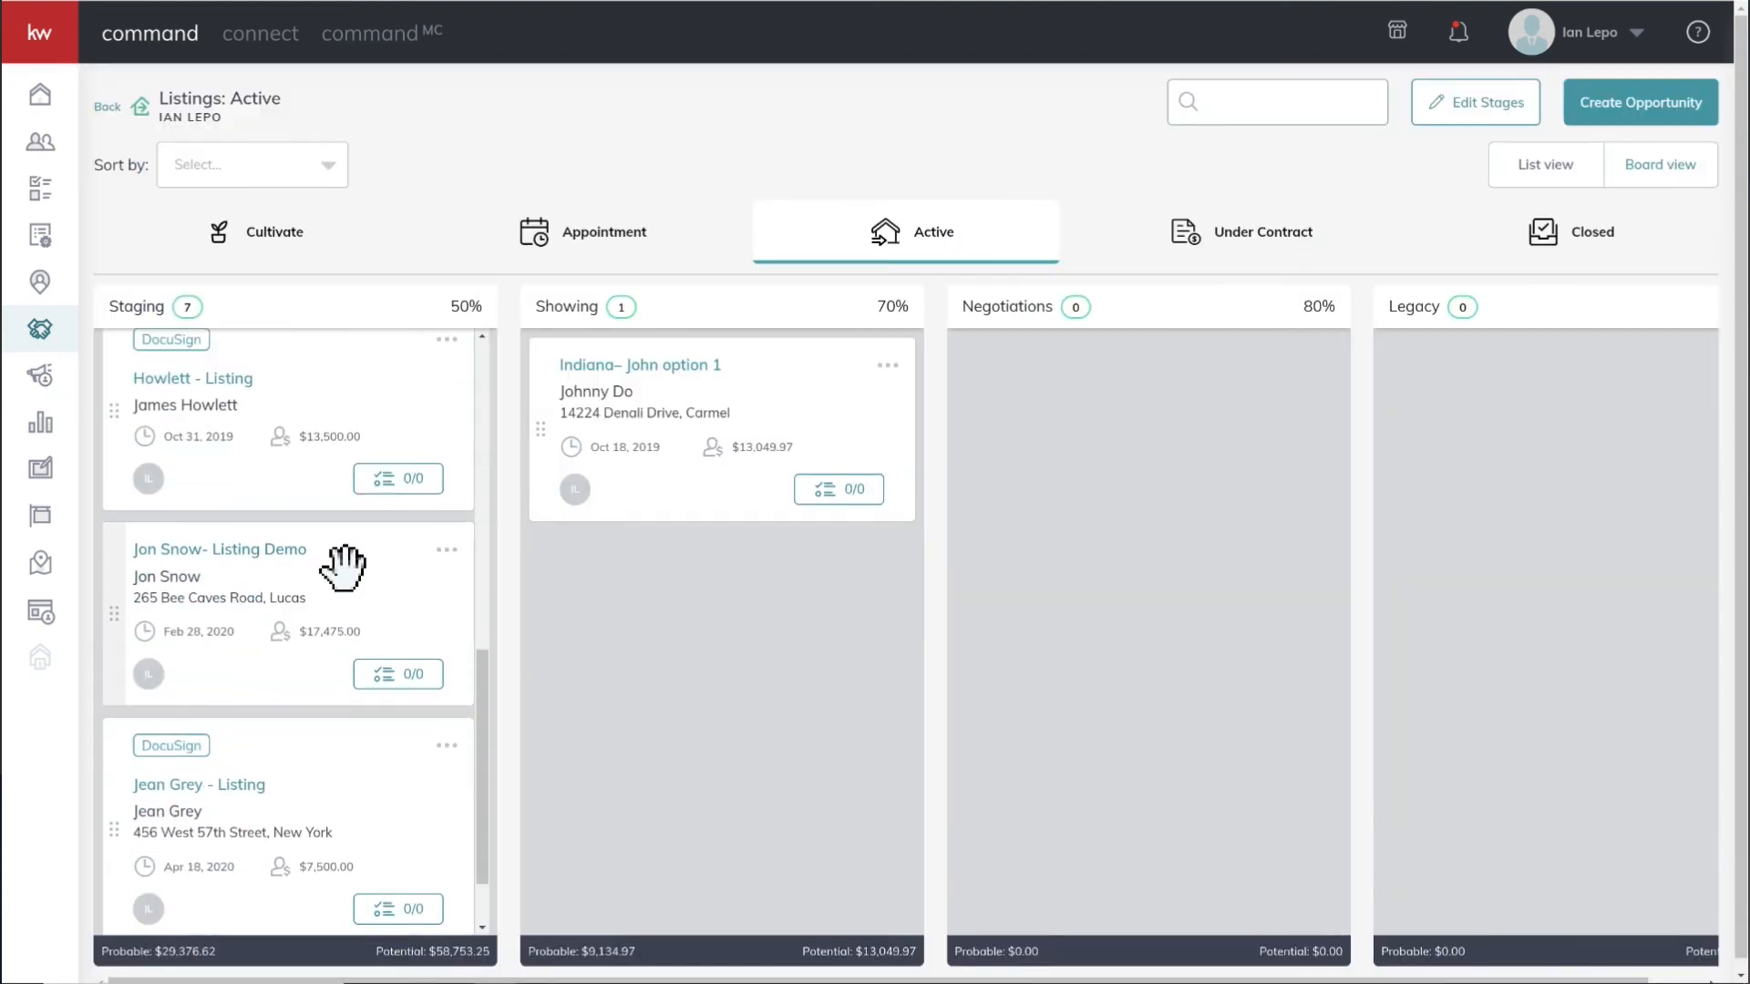
left_click(219, 816)
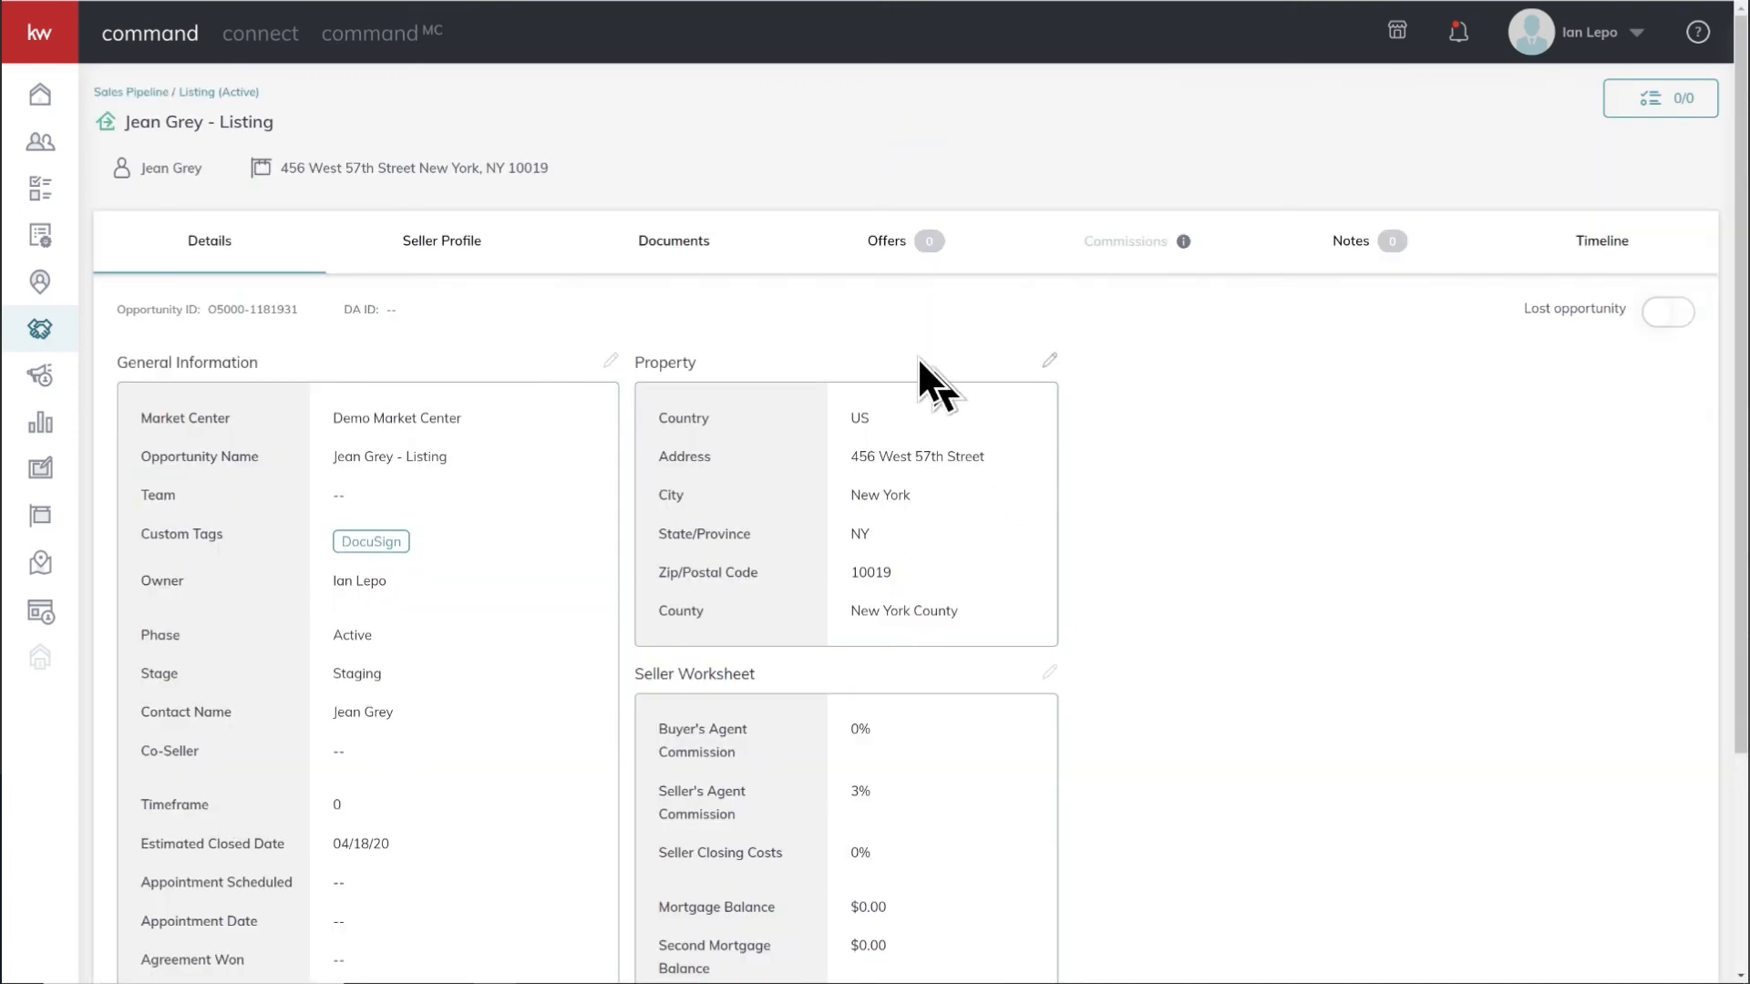
Create a new version of the listing's Under Contract document checklist named Under Contract v2
left_click(676, 272)
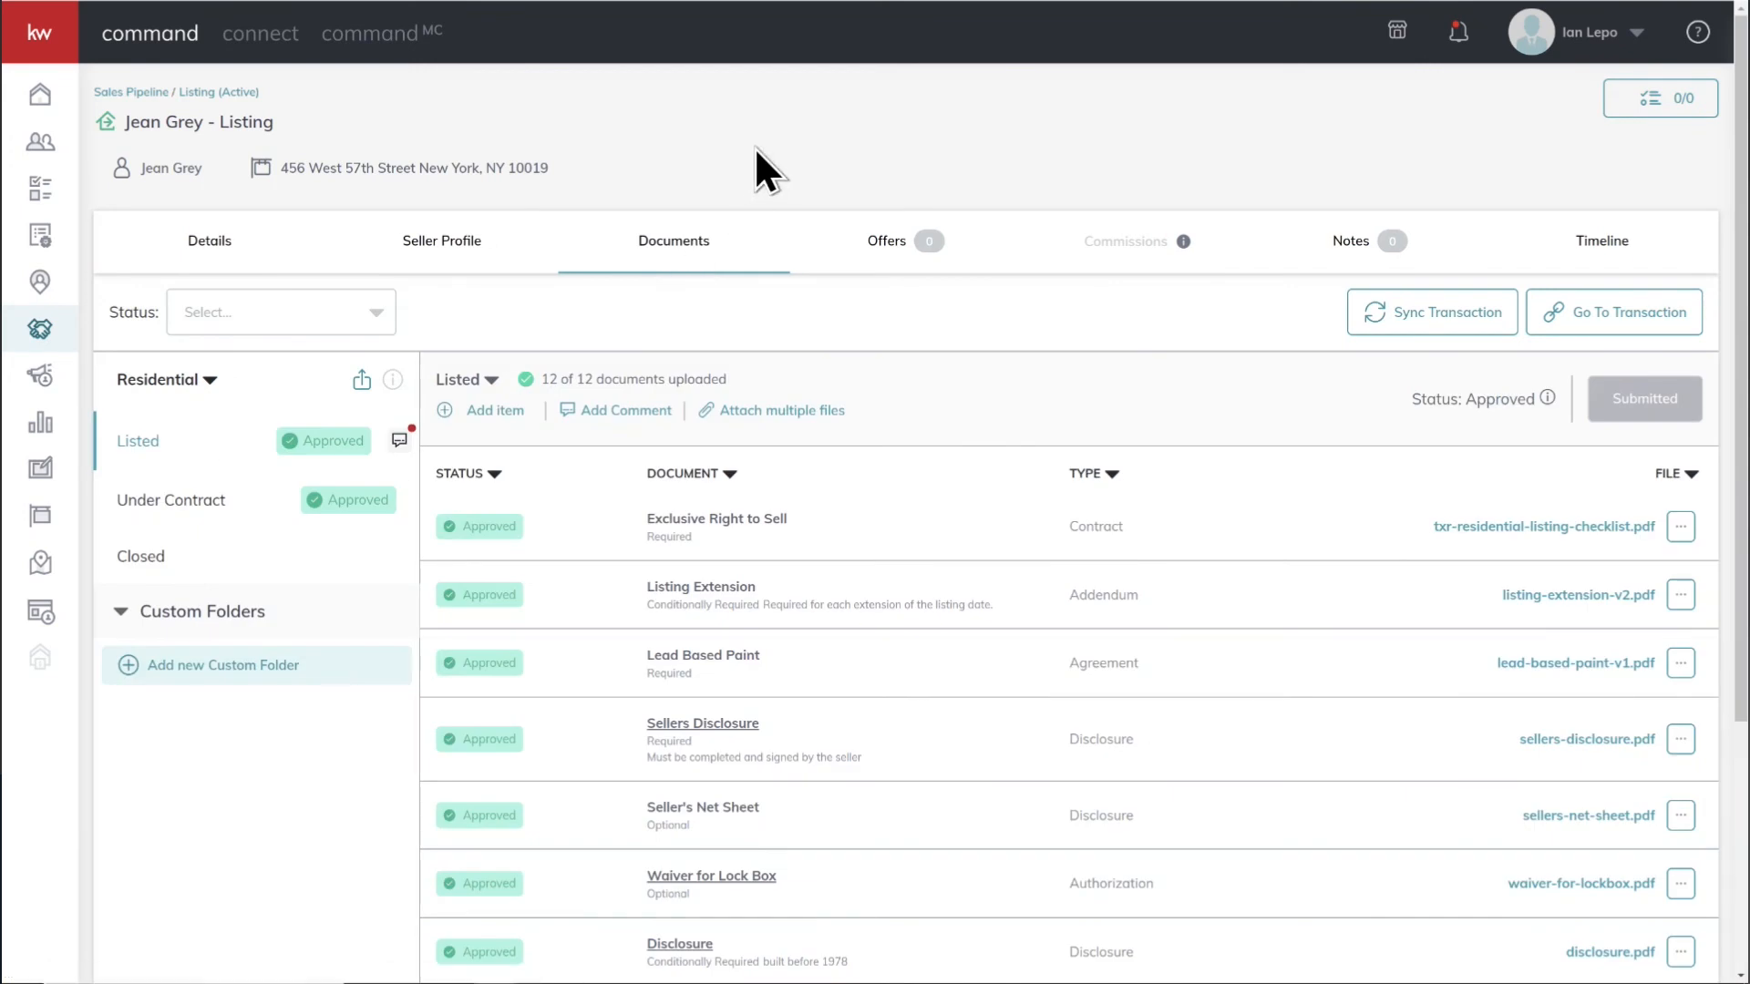
left_click(194, 503)
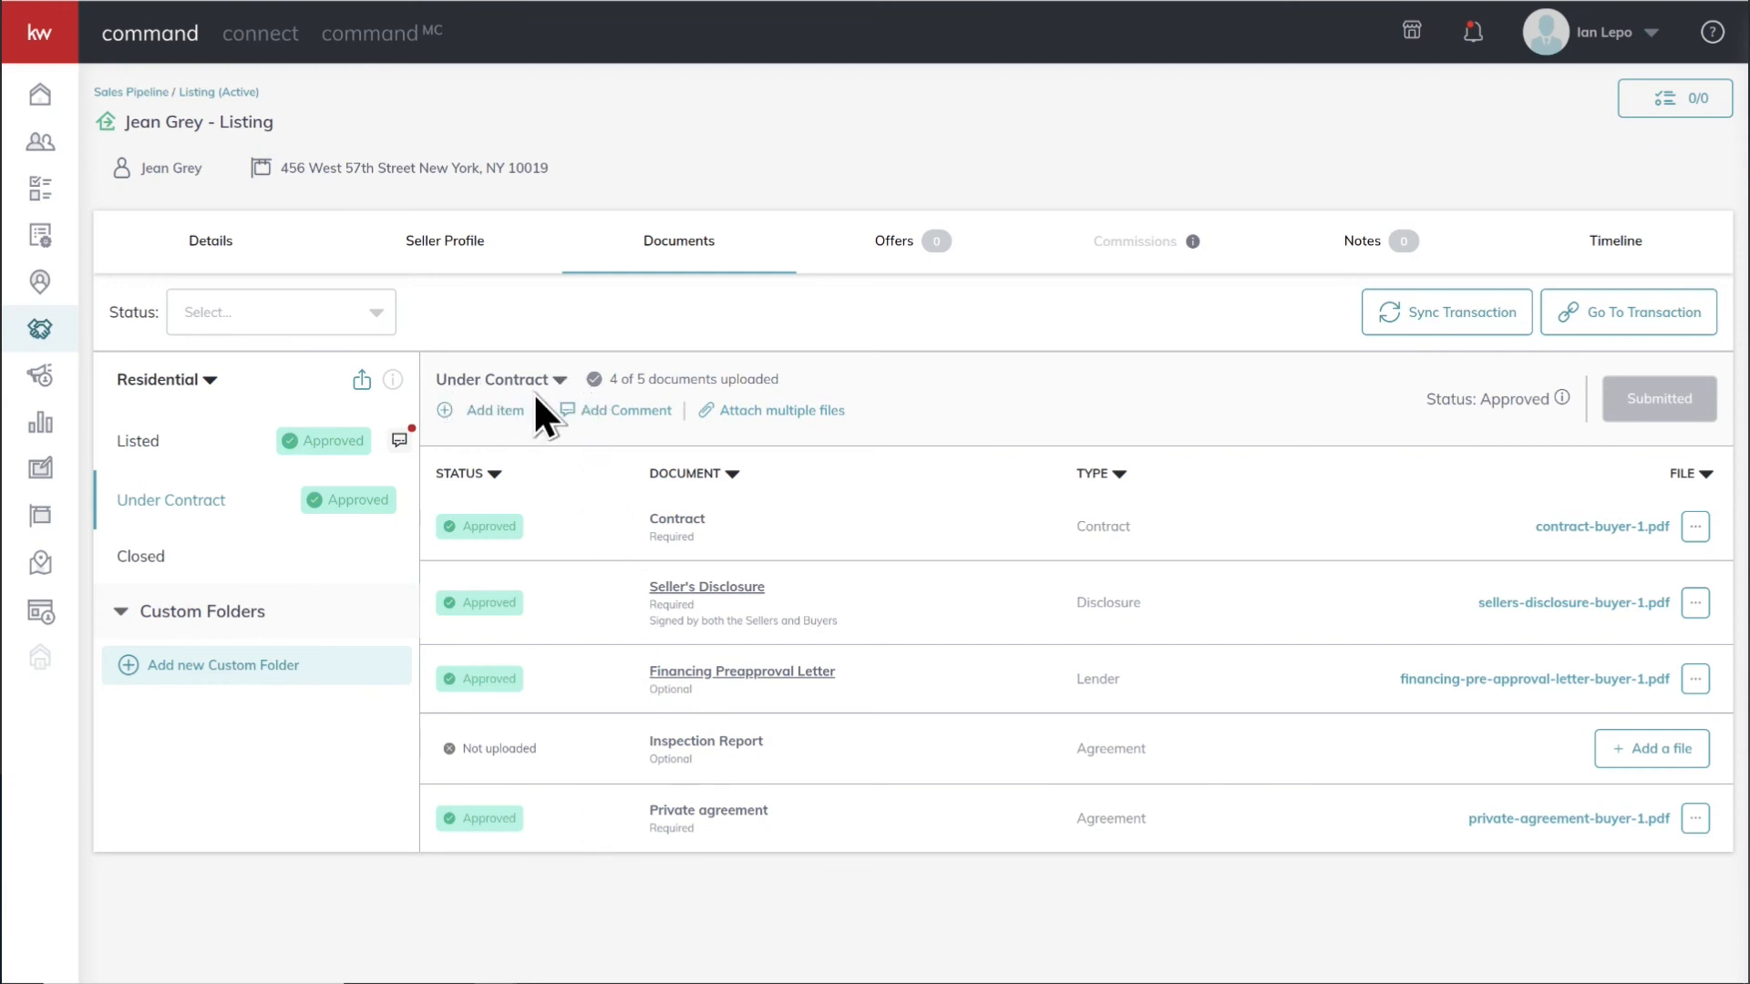
left_click(560, 381)
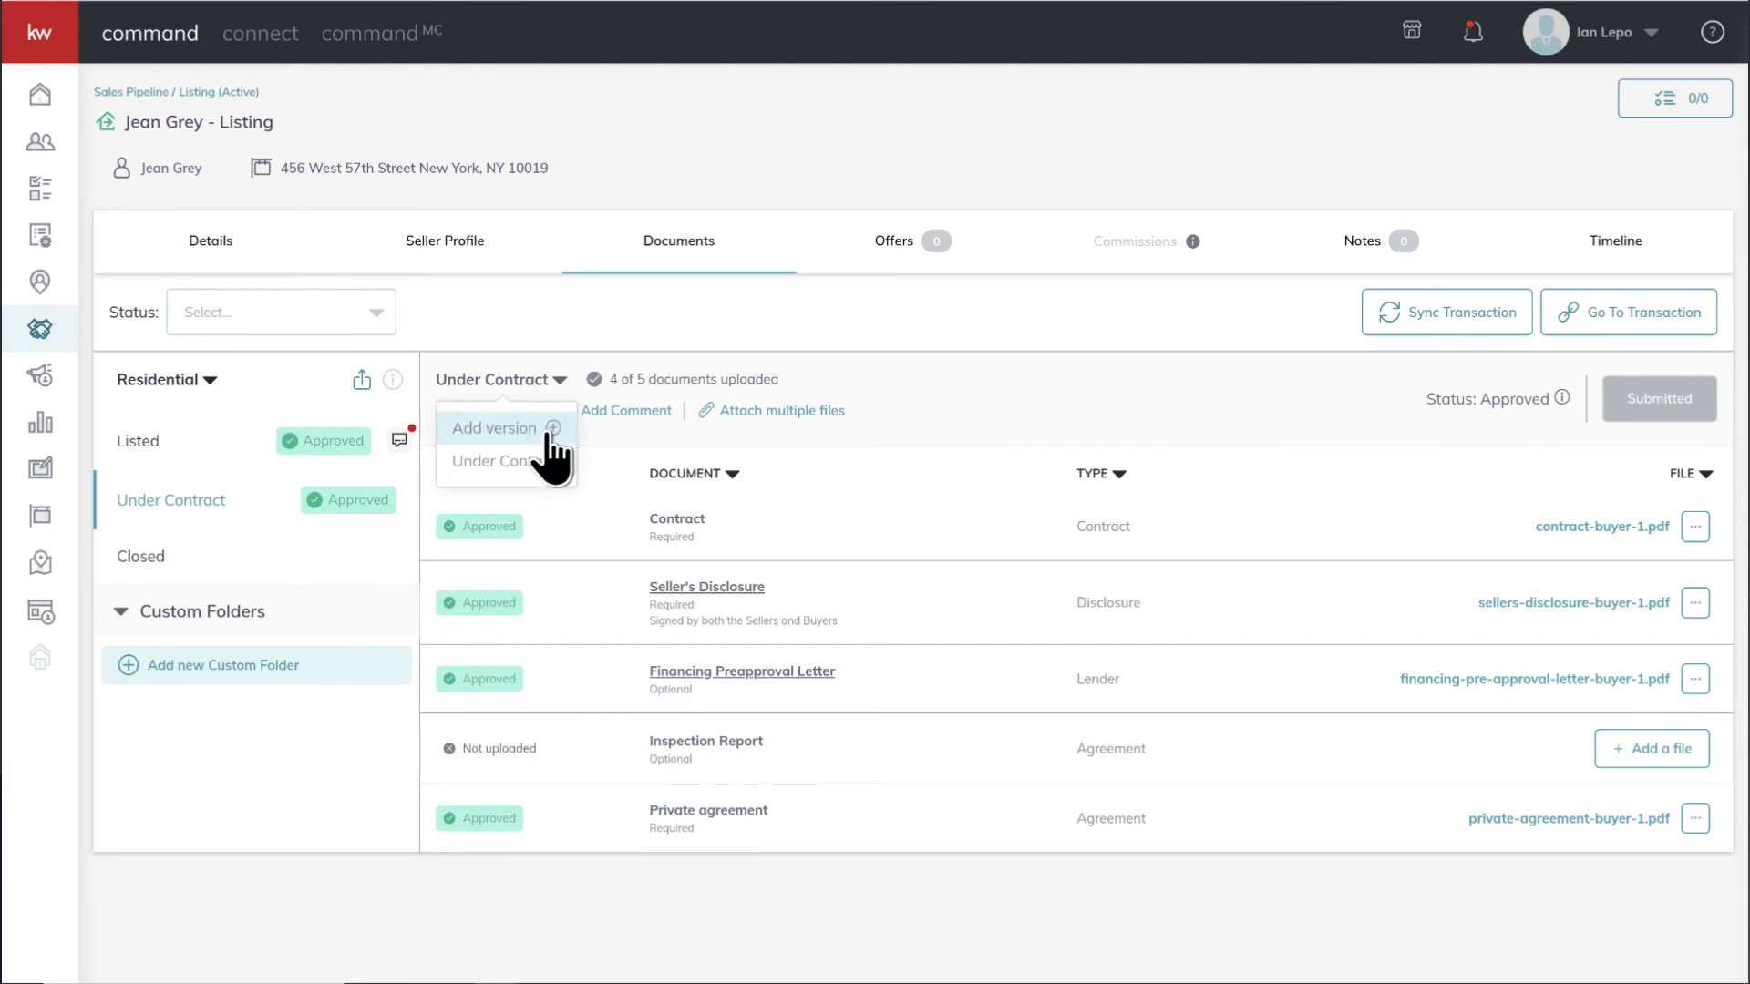
left_click(547, 430)
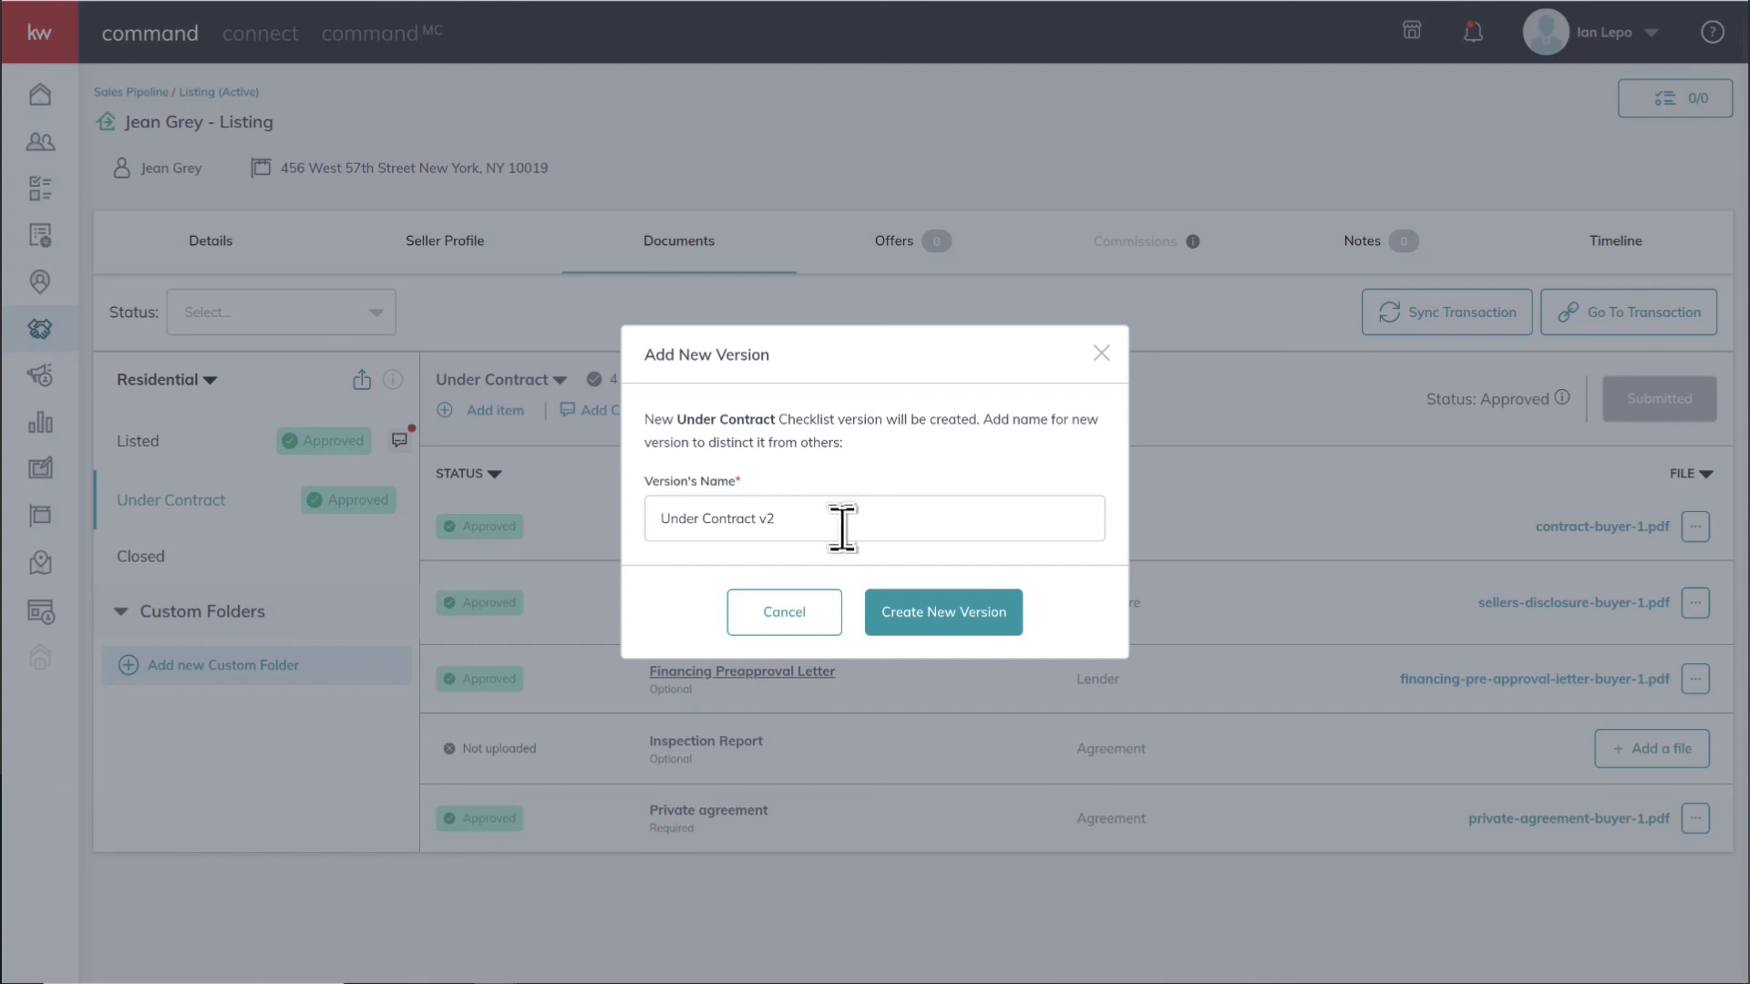
left_click(929, 636)
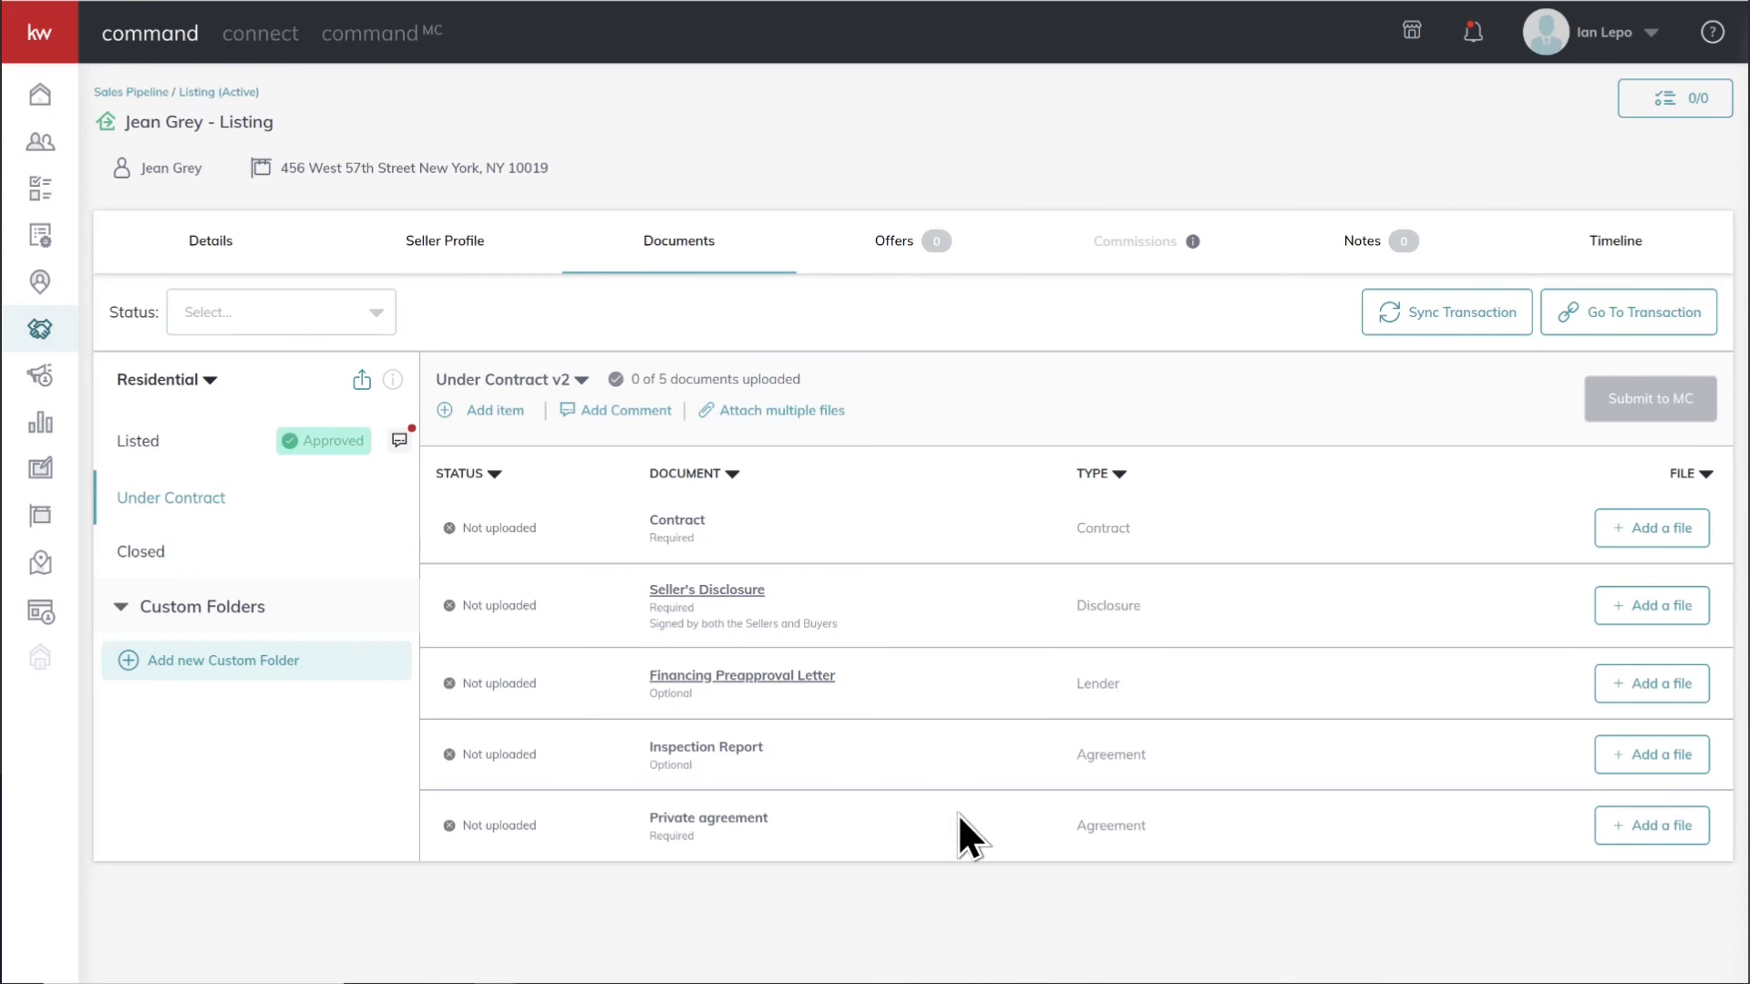
View the original Under Contract checklist version and return to Under Contract v2
left_click(580, 381)
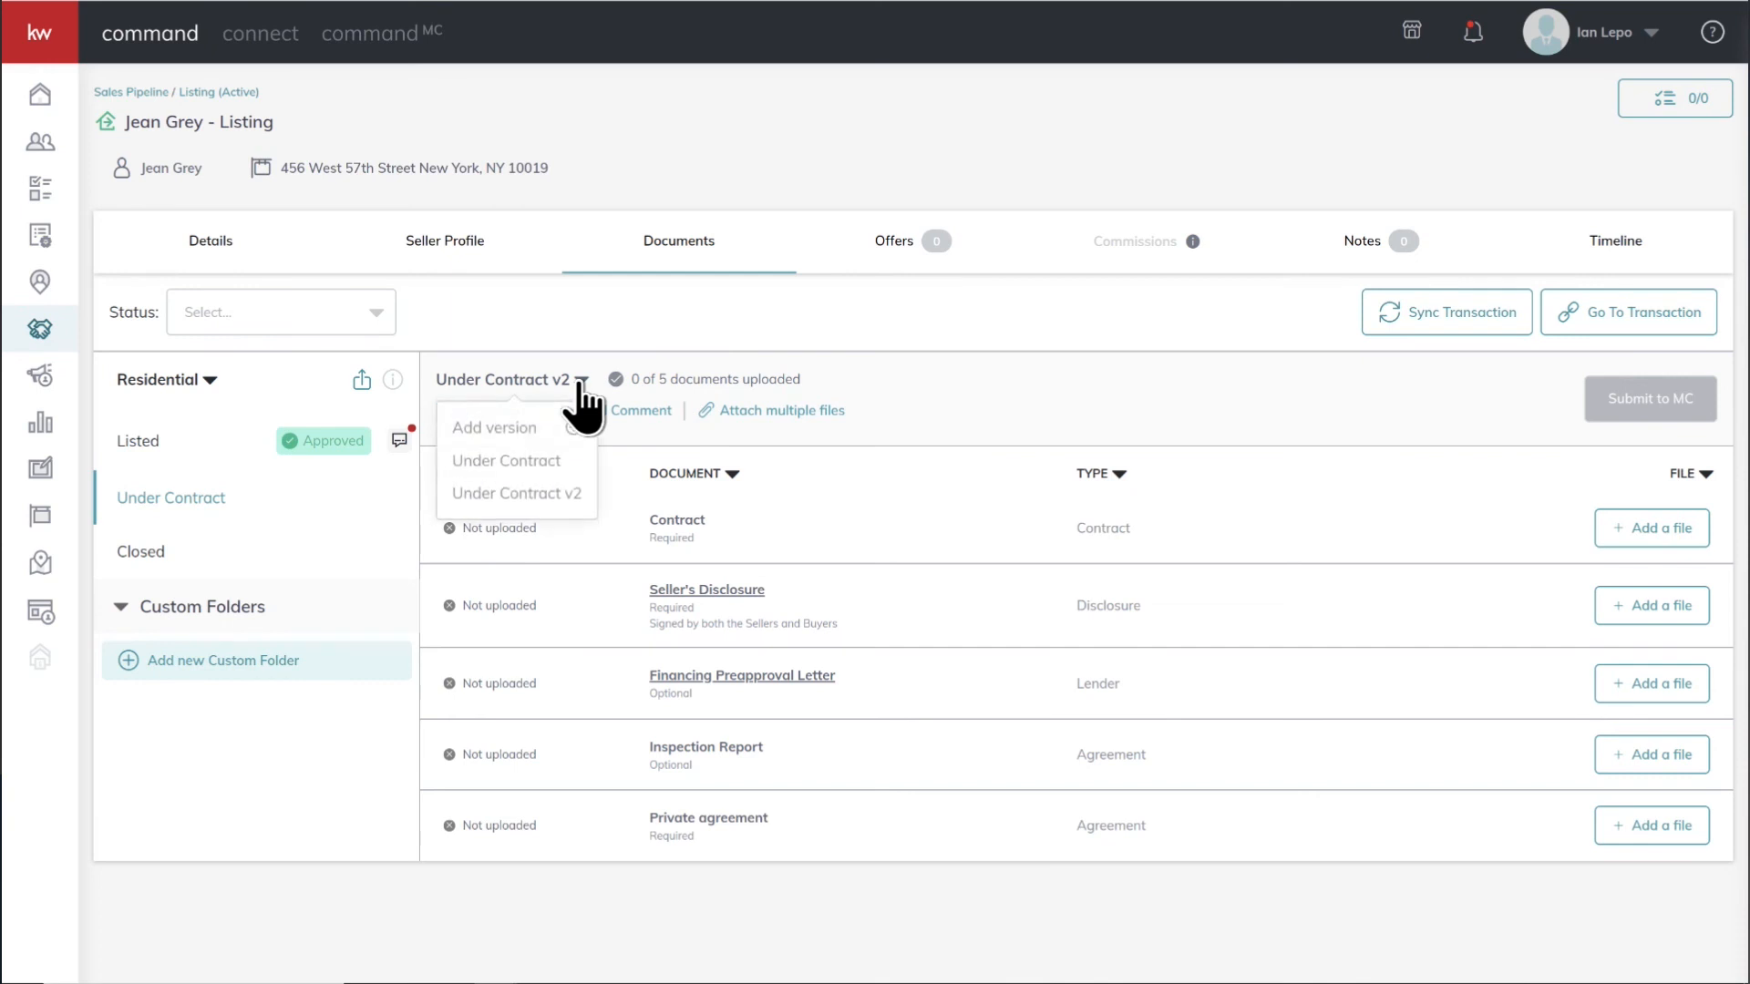
left_click(574, 461)
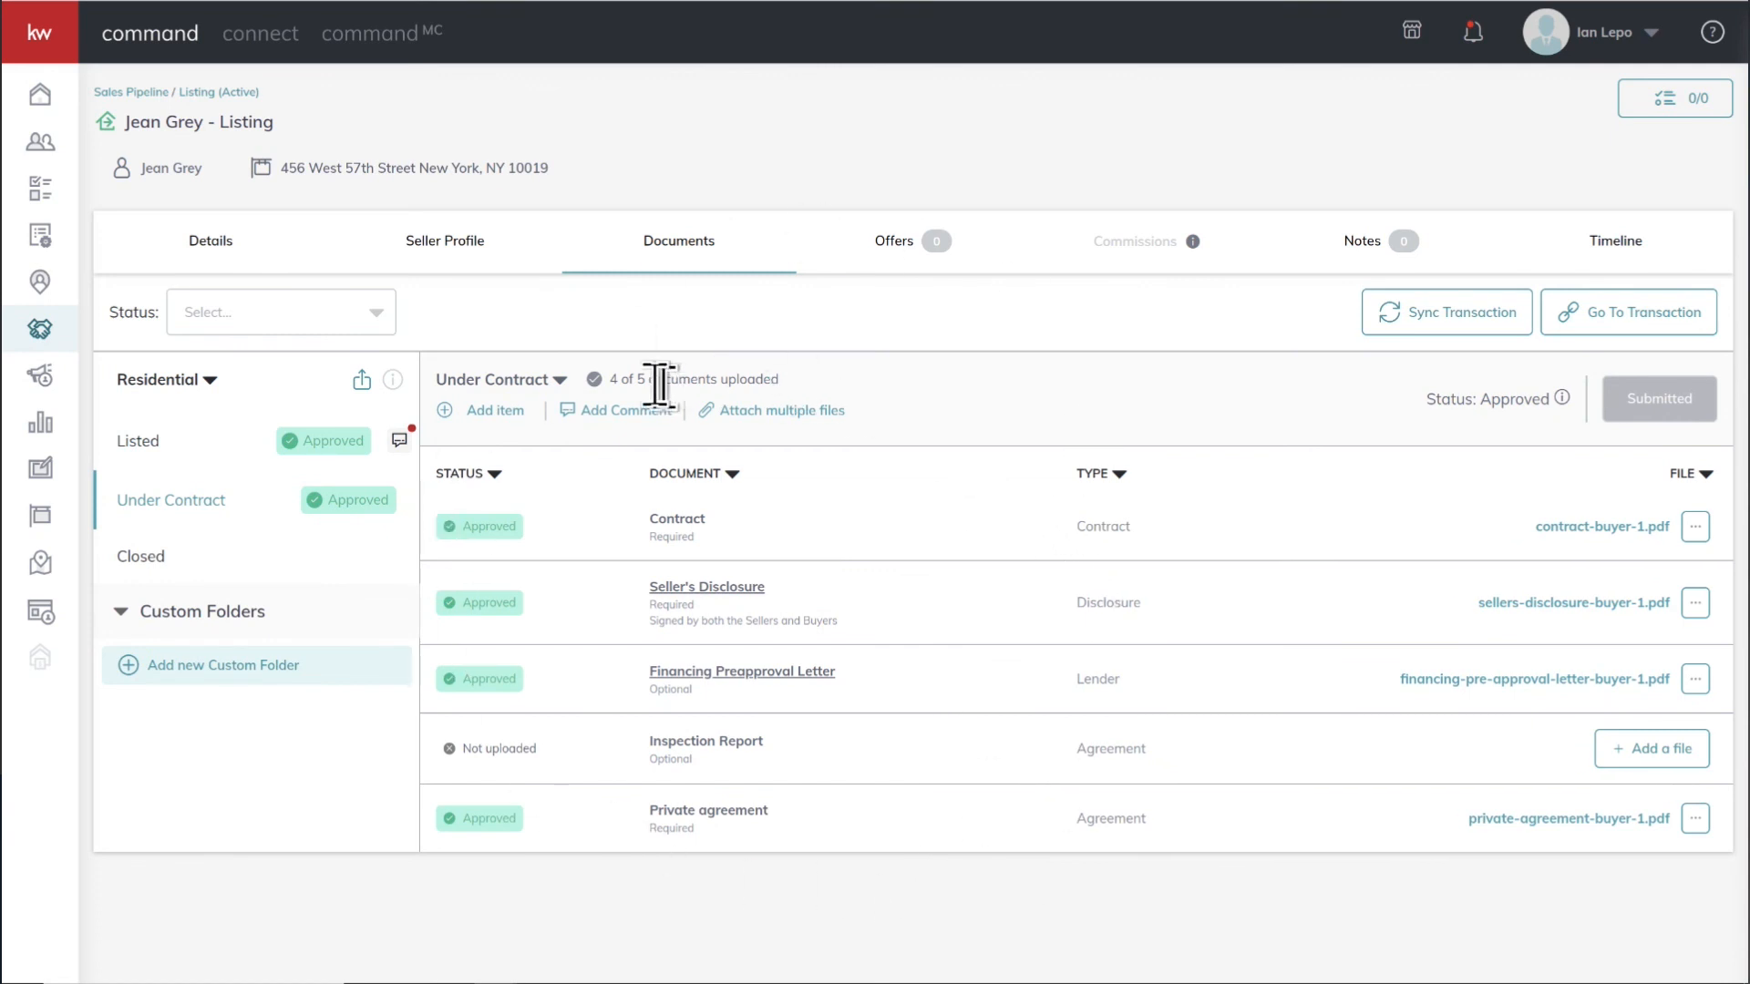
left_click(558, 381)
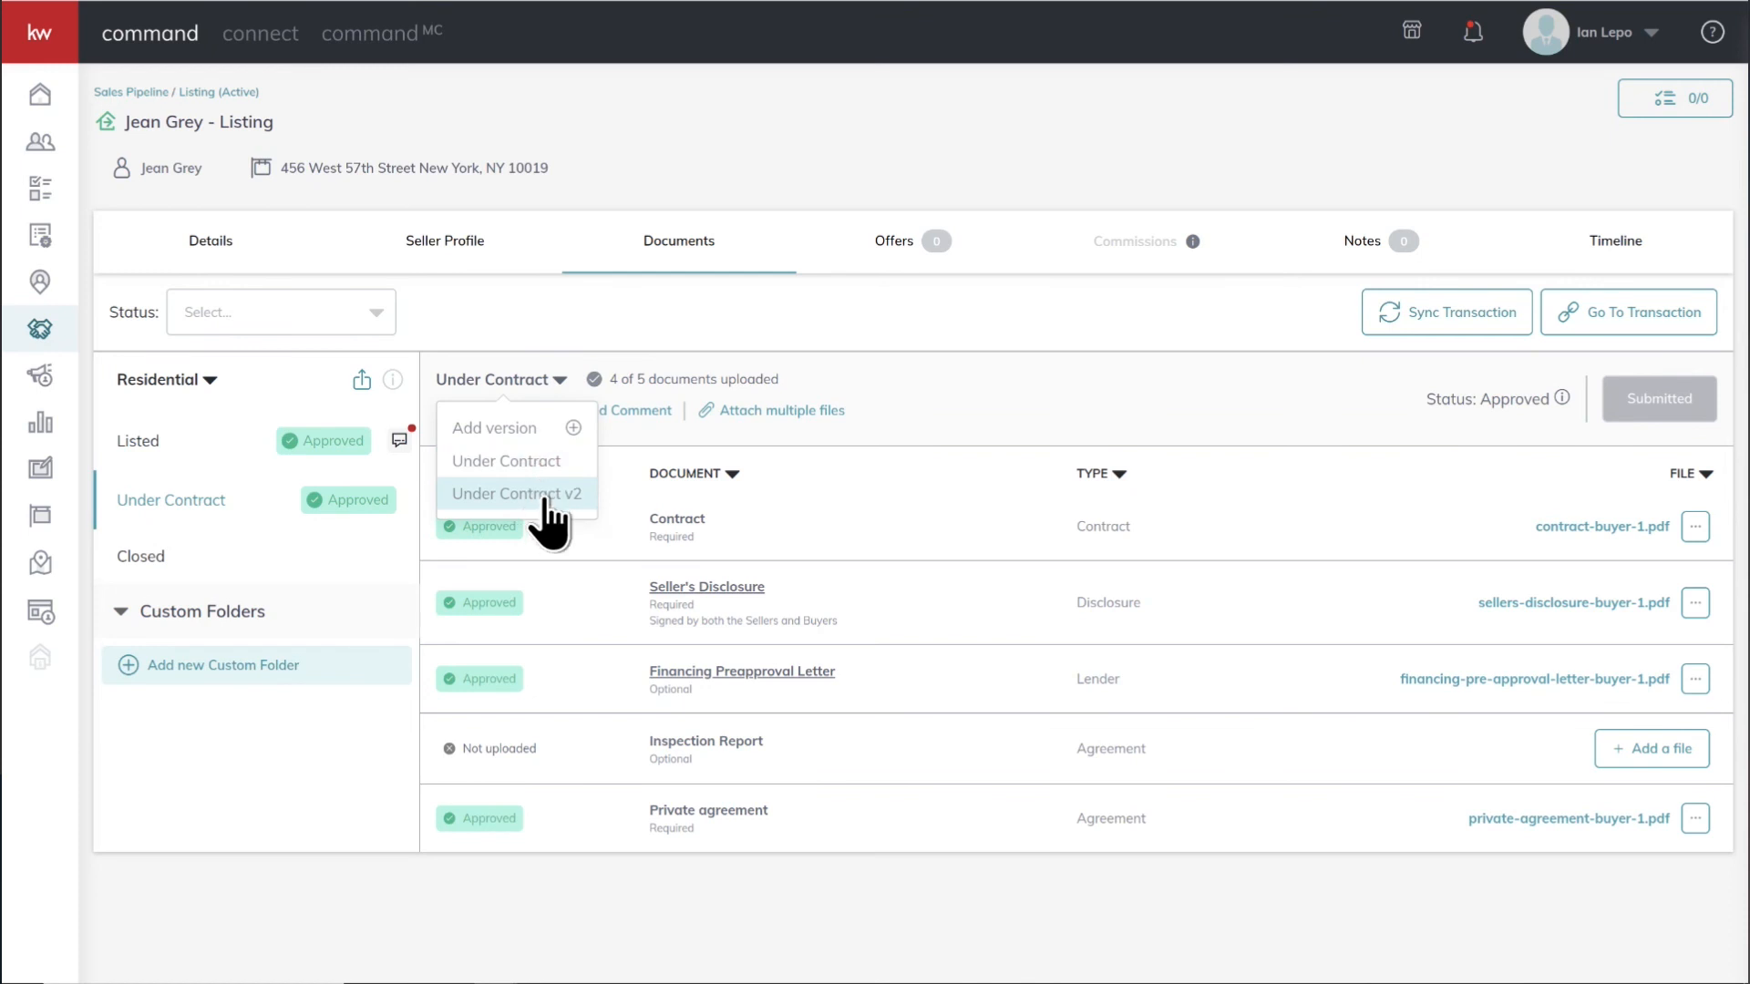
left_click(516, 494)
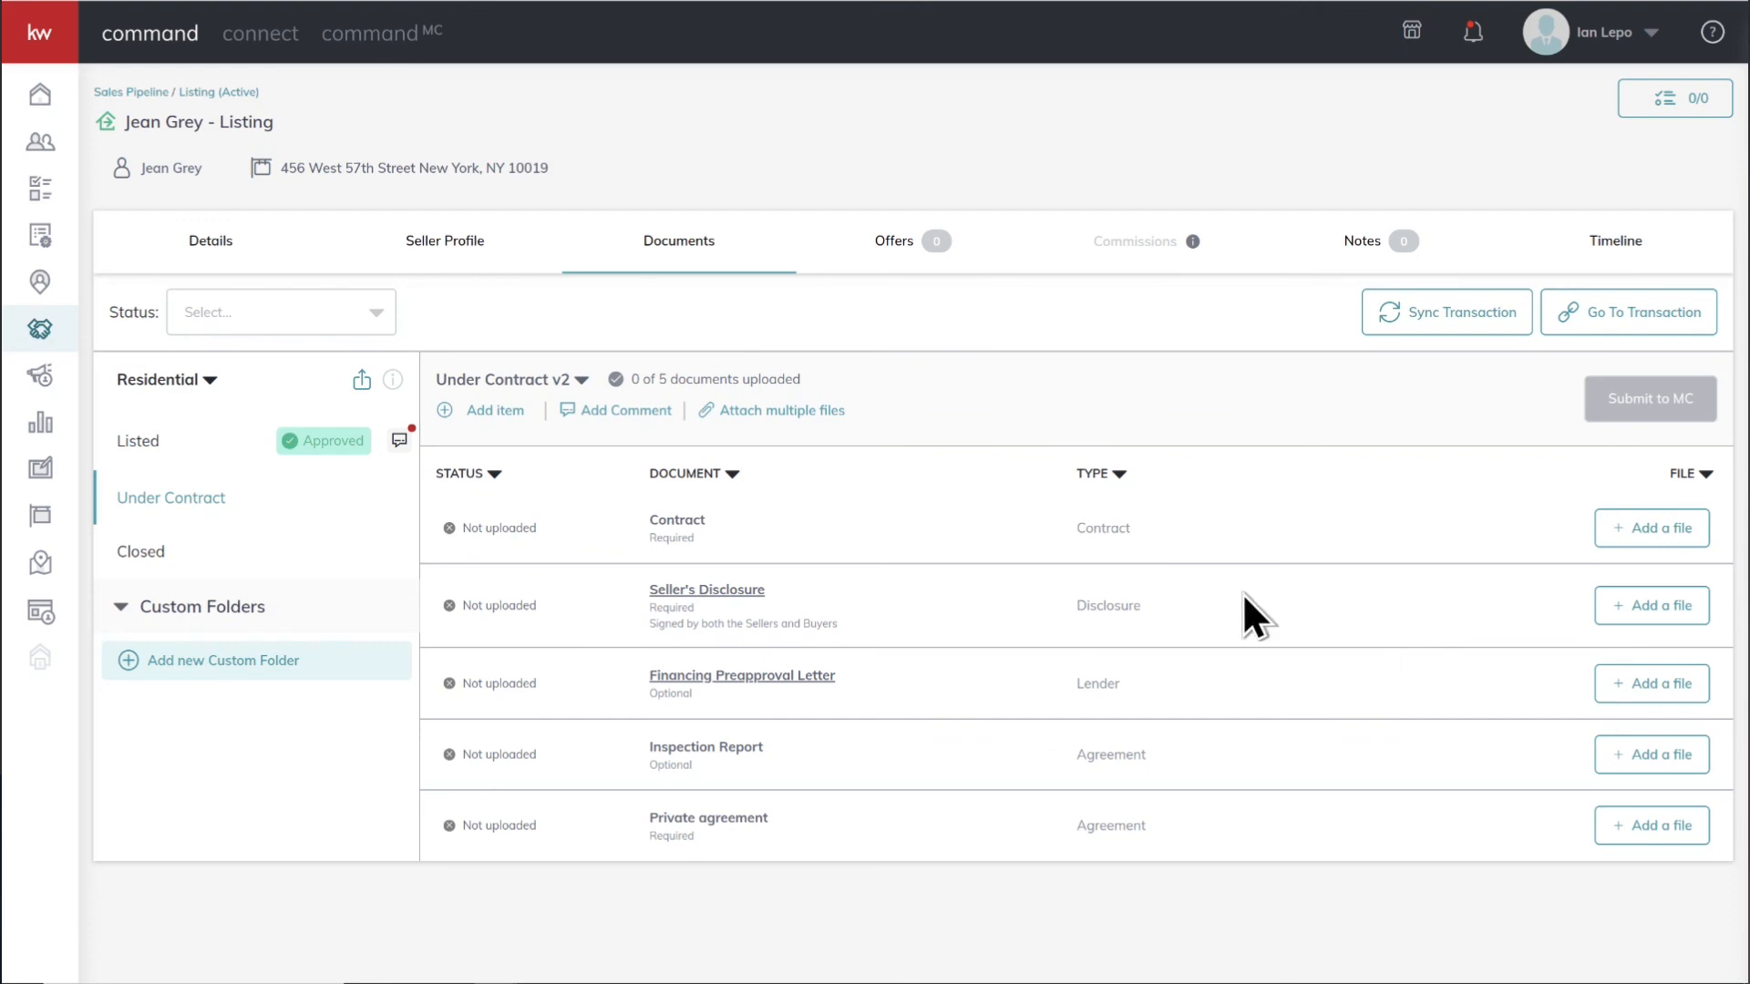
Start attaching multiple files from DocuSign and choose Contract Buyer 2.pdf for the Contract document
left_click(775, 412)
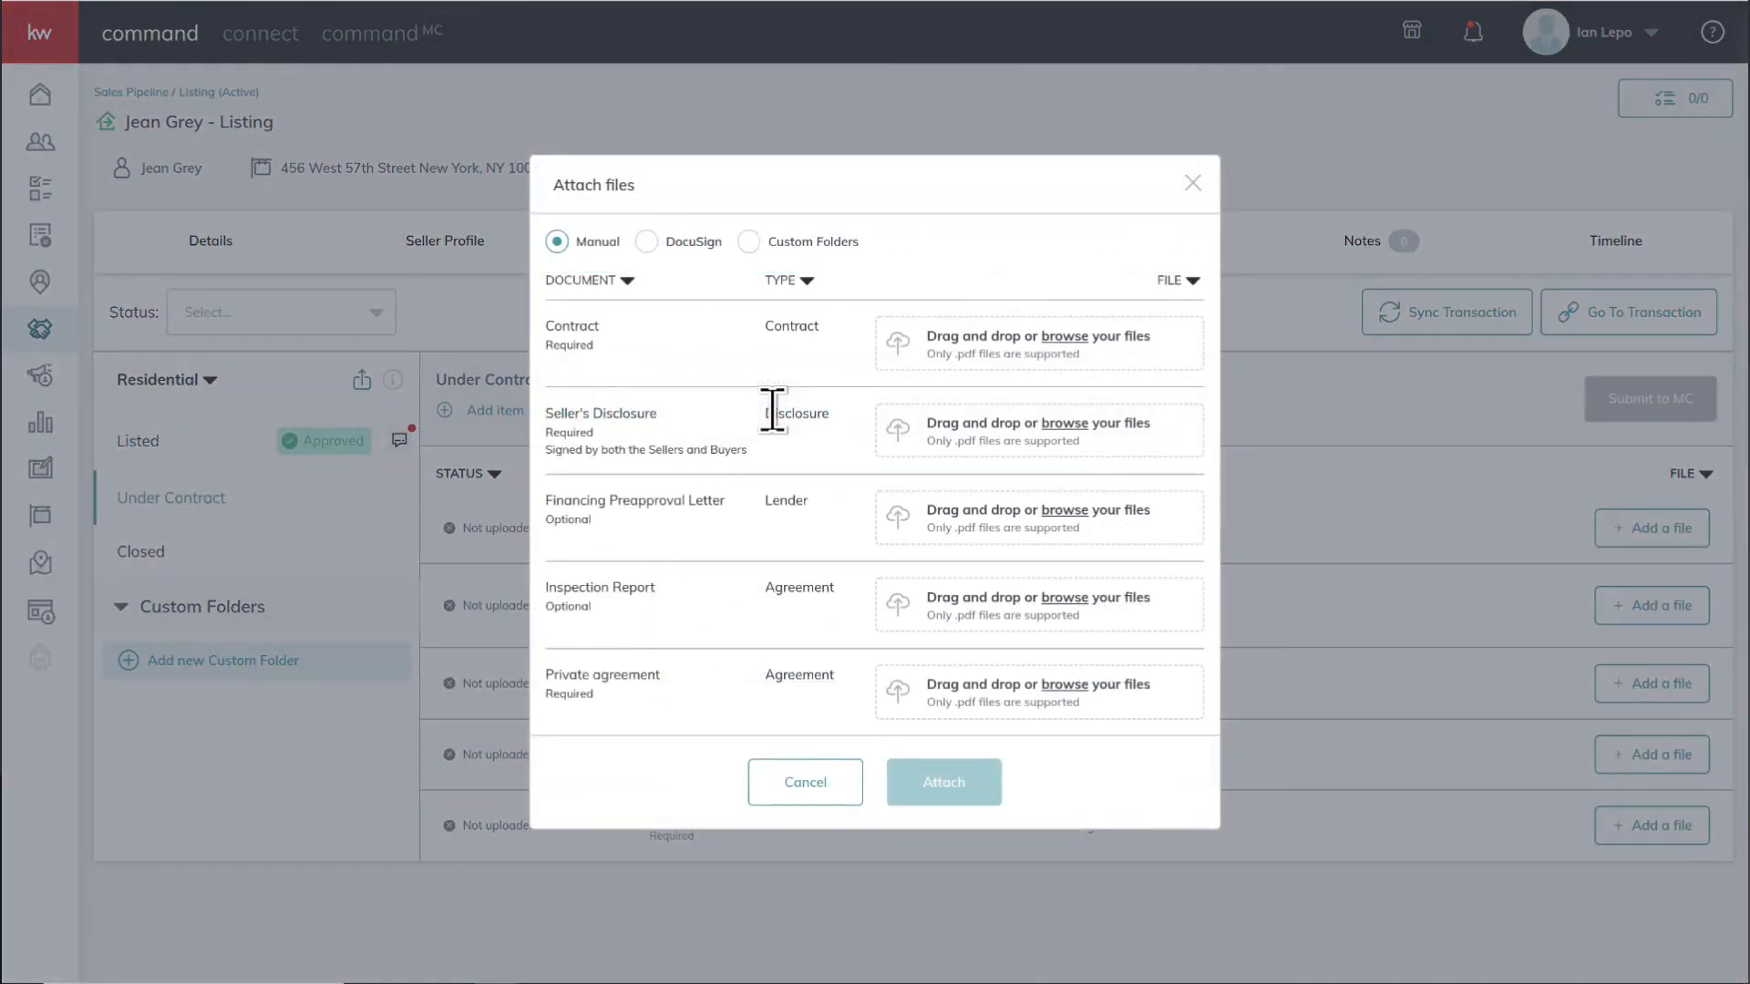
left_click(648, 243)
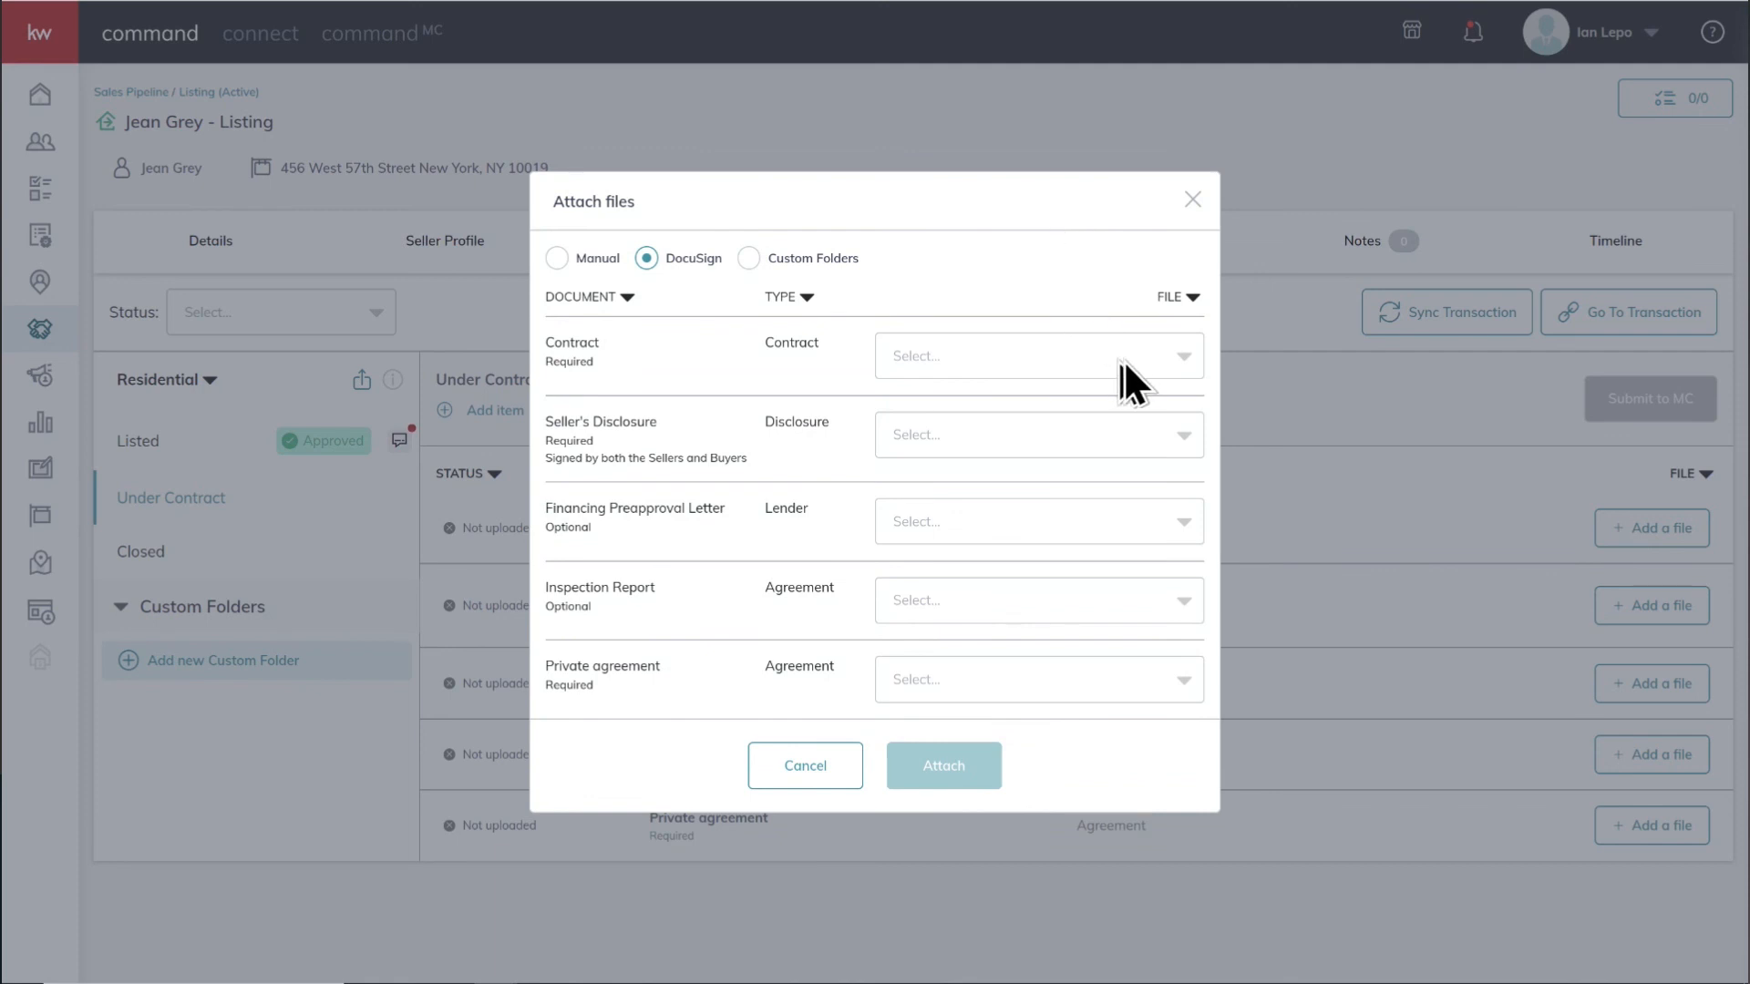
left_click(1182, 358)
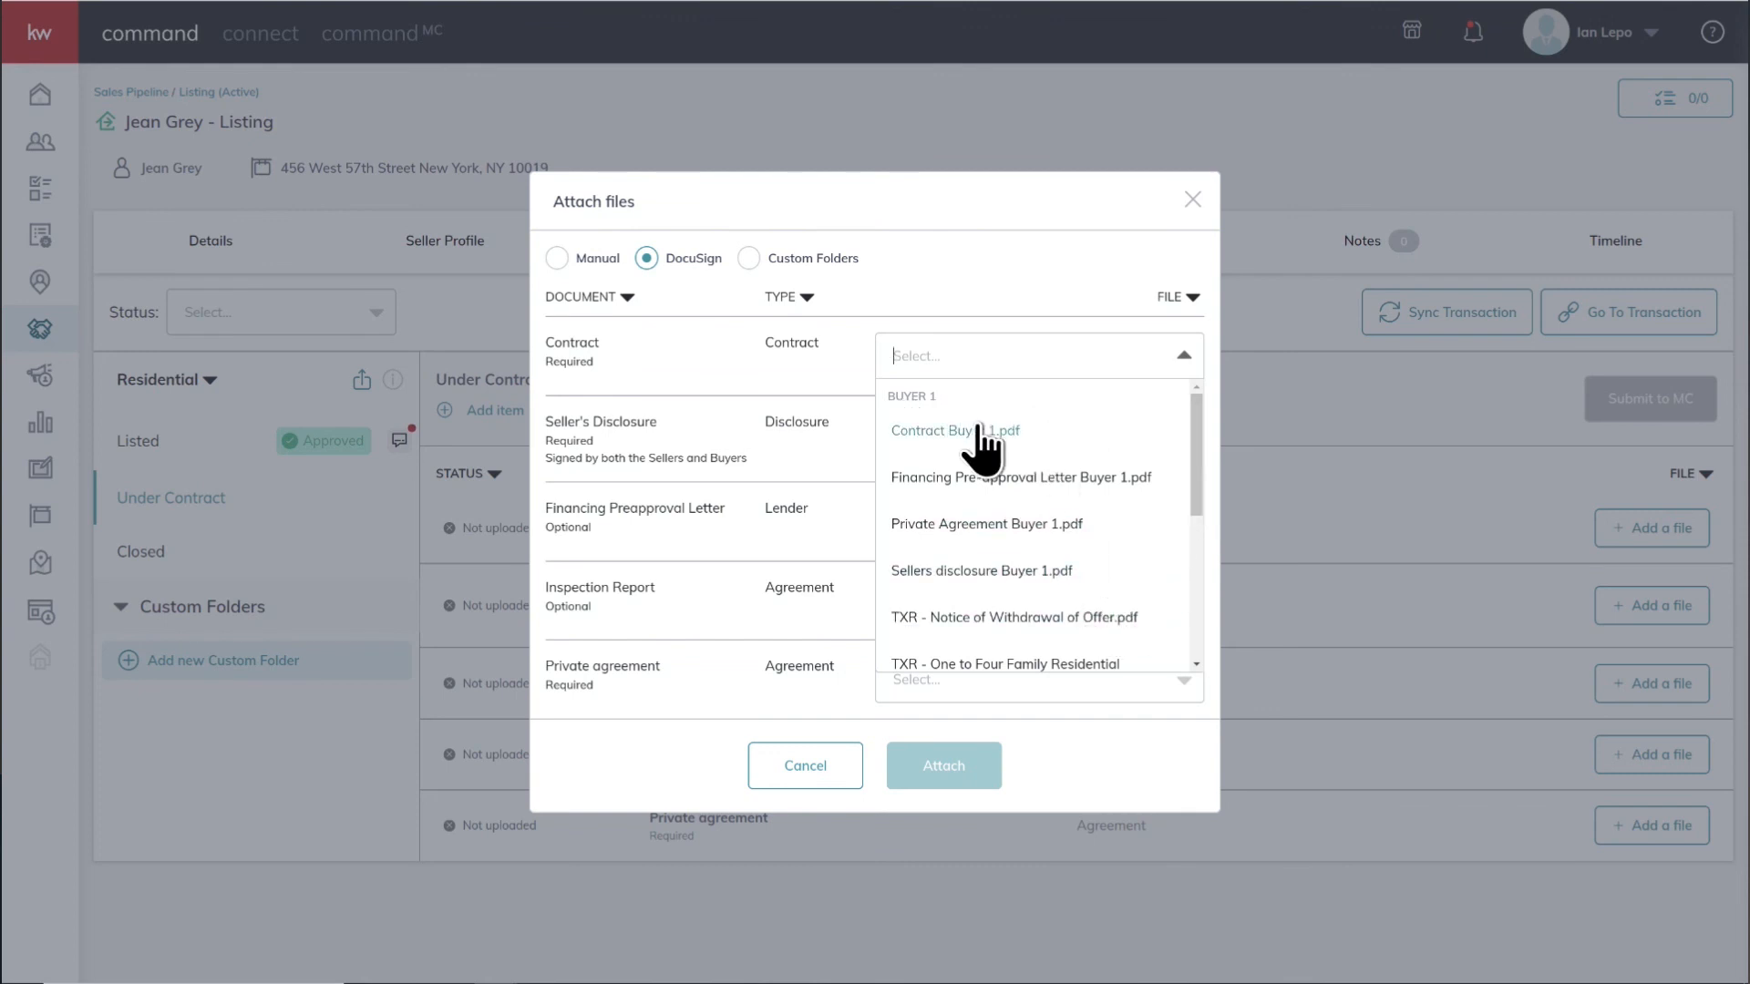
left_click_drag(1196, 458, 1197, 631)
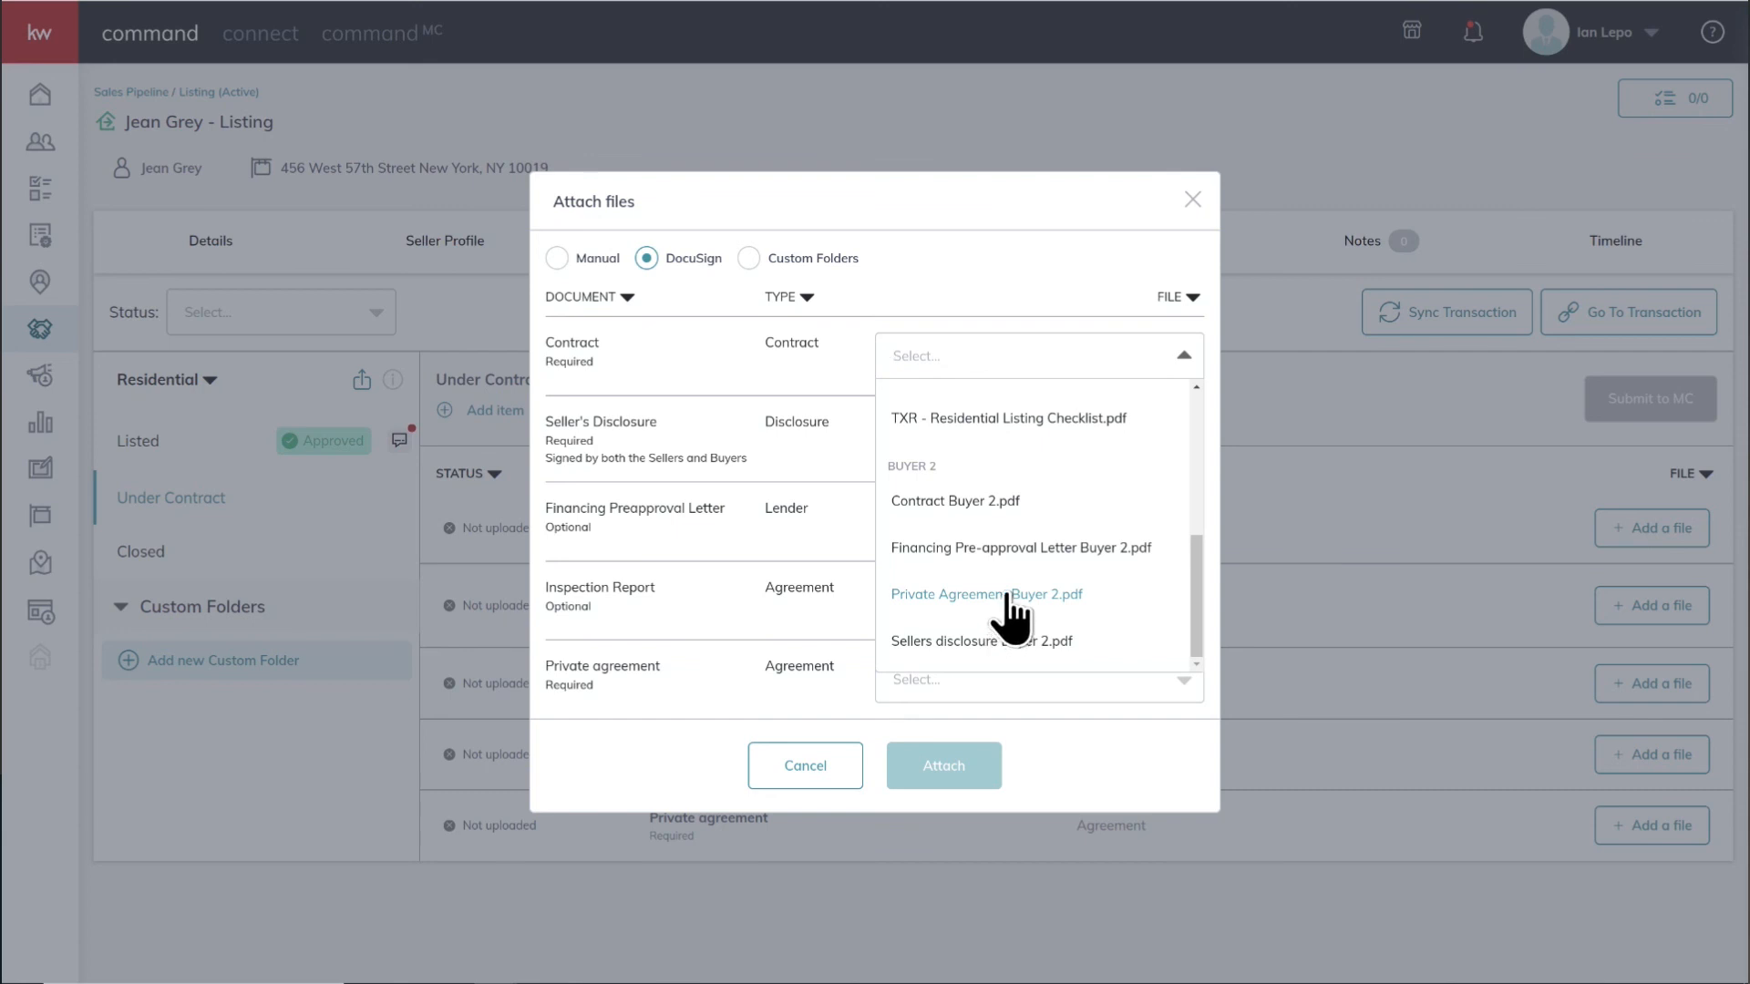
left_click(966, 501)
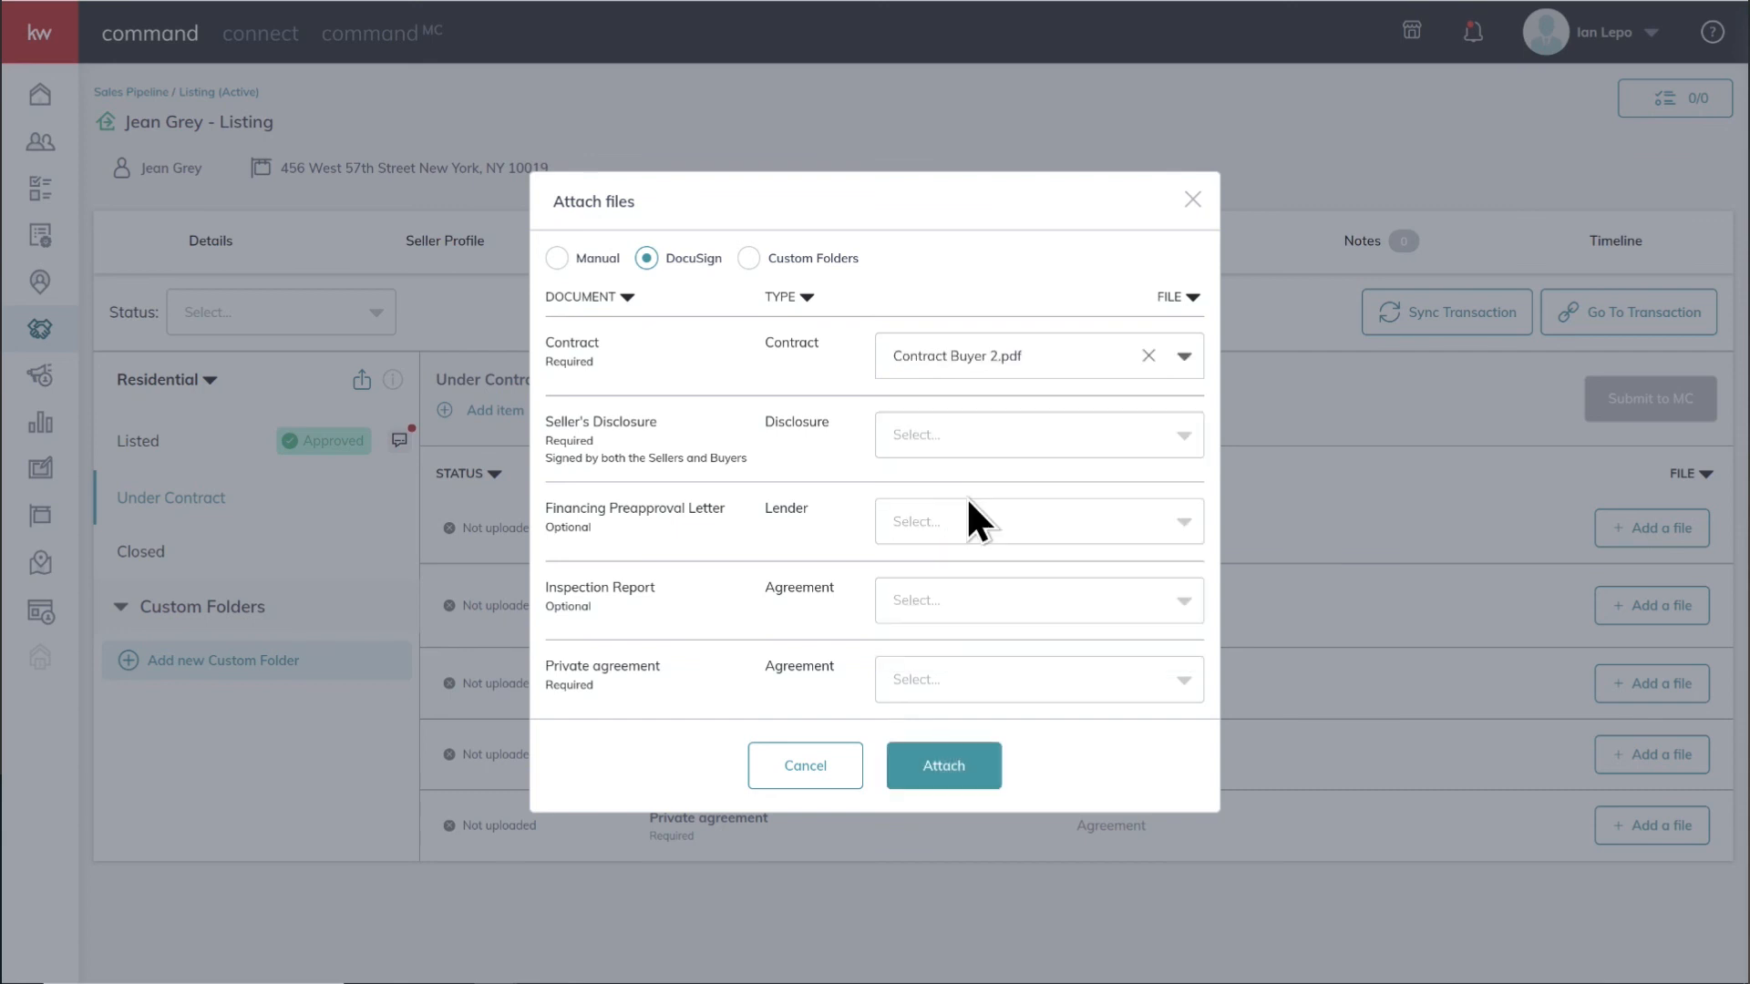
Choose Sellers disclosure Buyer 2.pdf as the file for the Seller's Disclosure document
left_click(1180, 438)
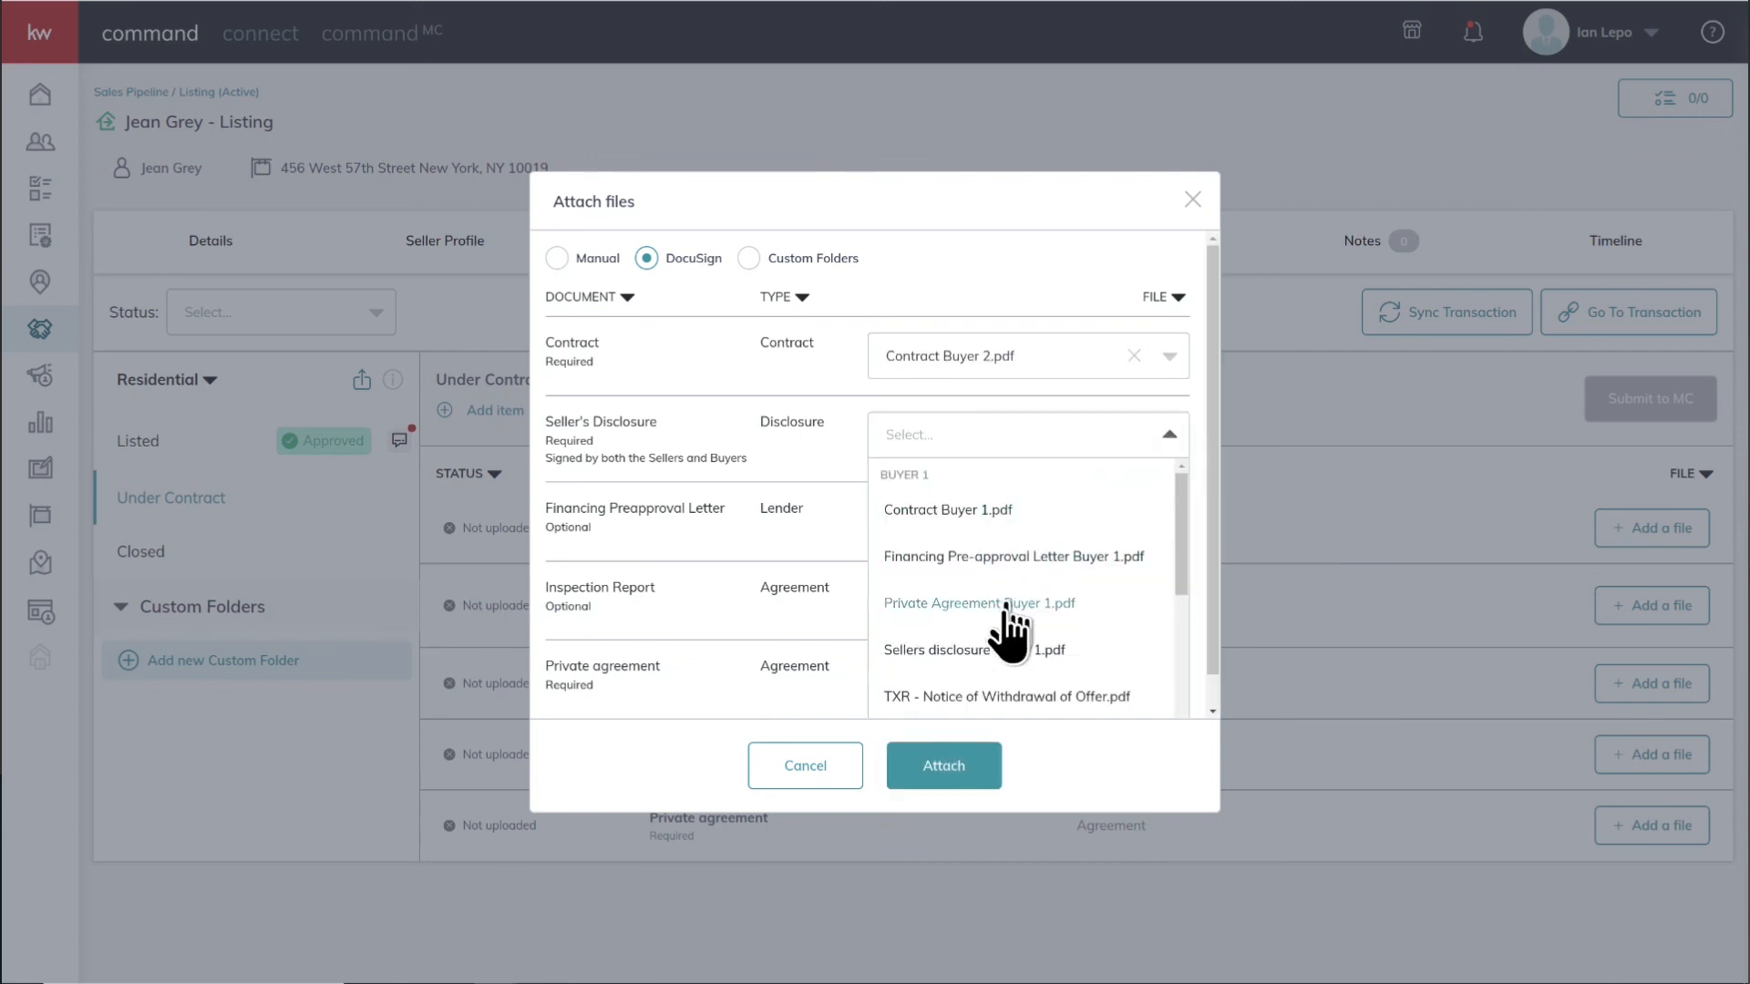
scroll(1007, 656, "down", 5)
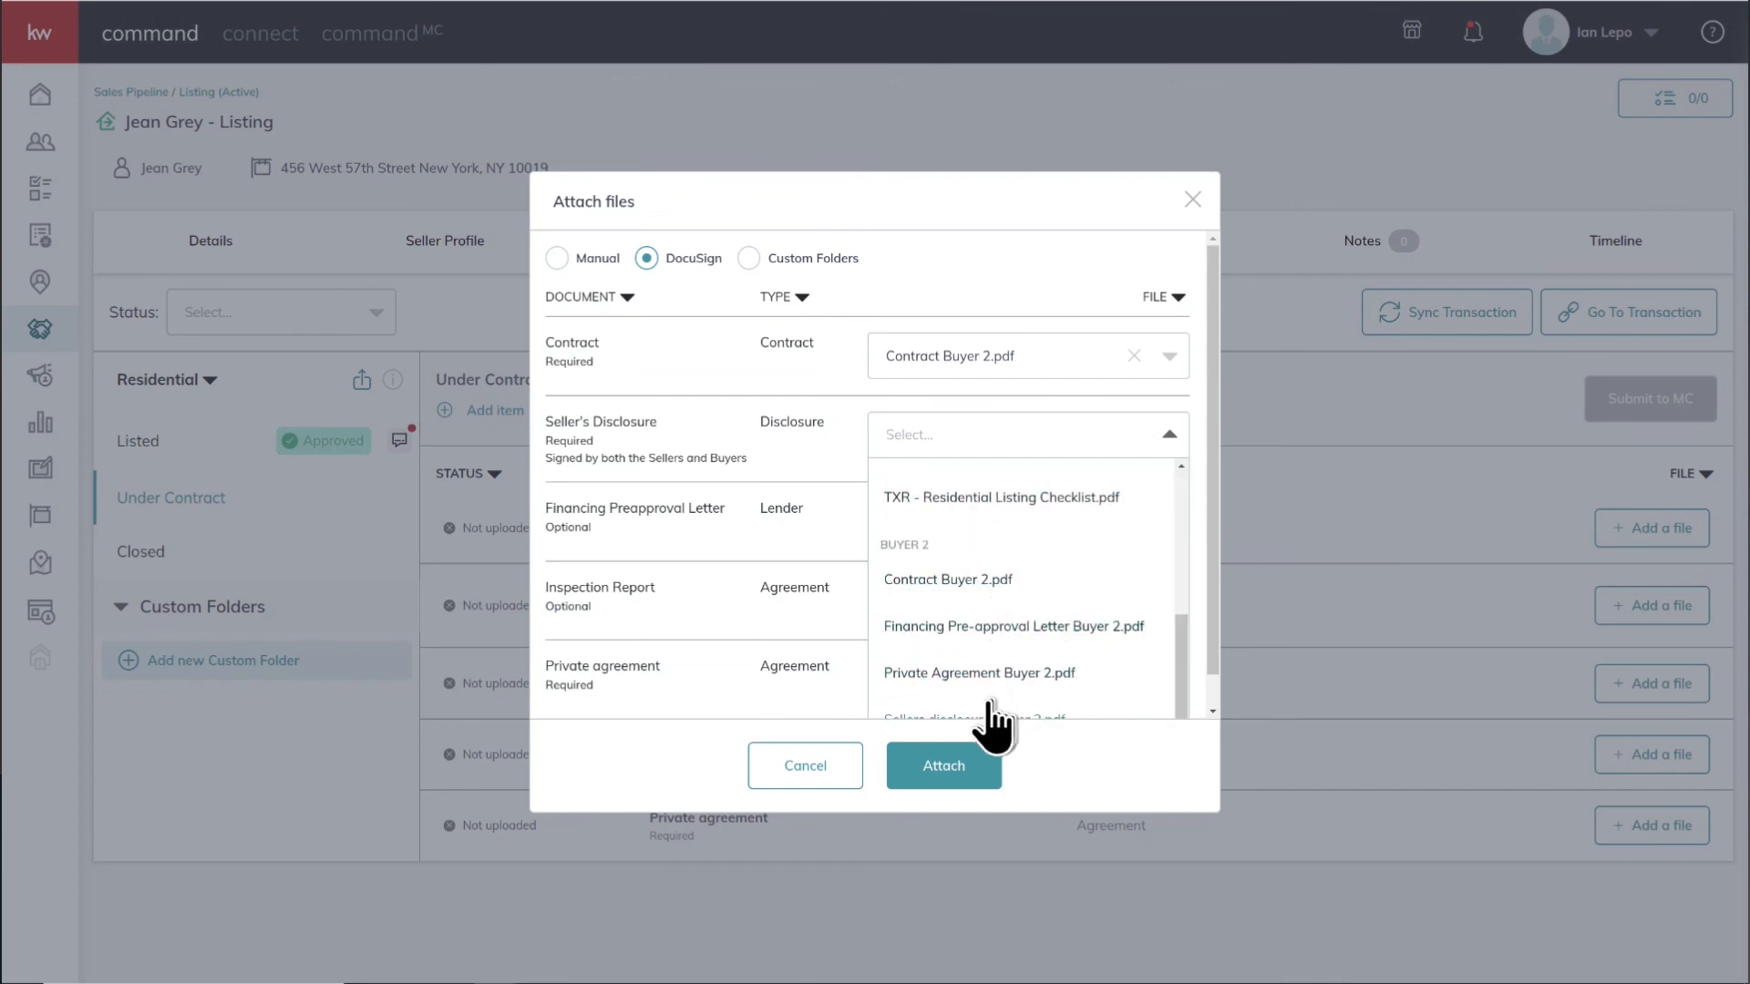
scroll(912, 693, "down", 1)
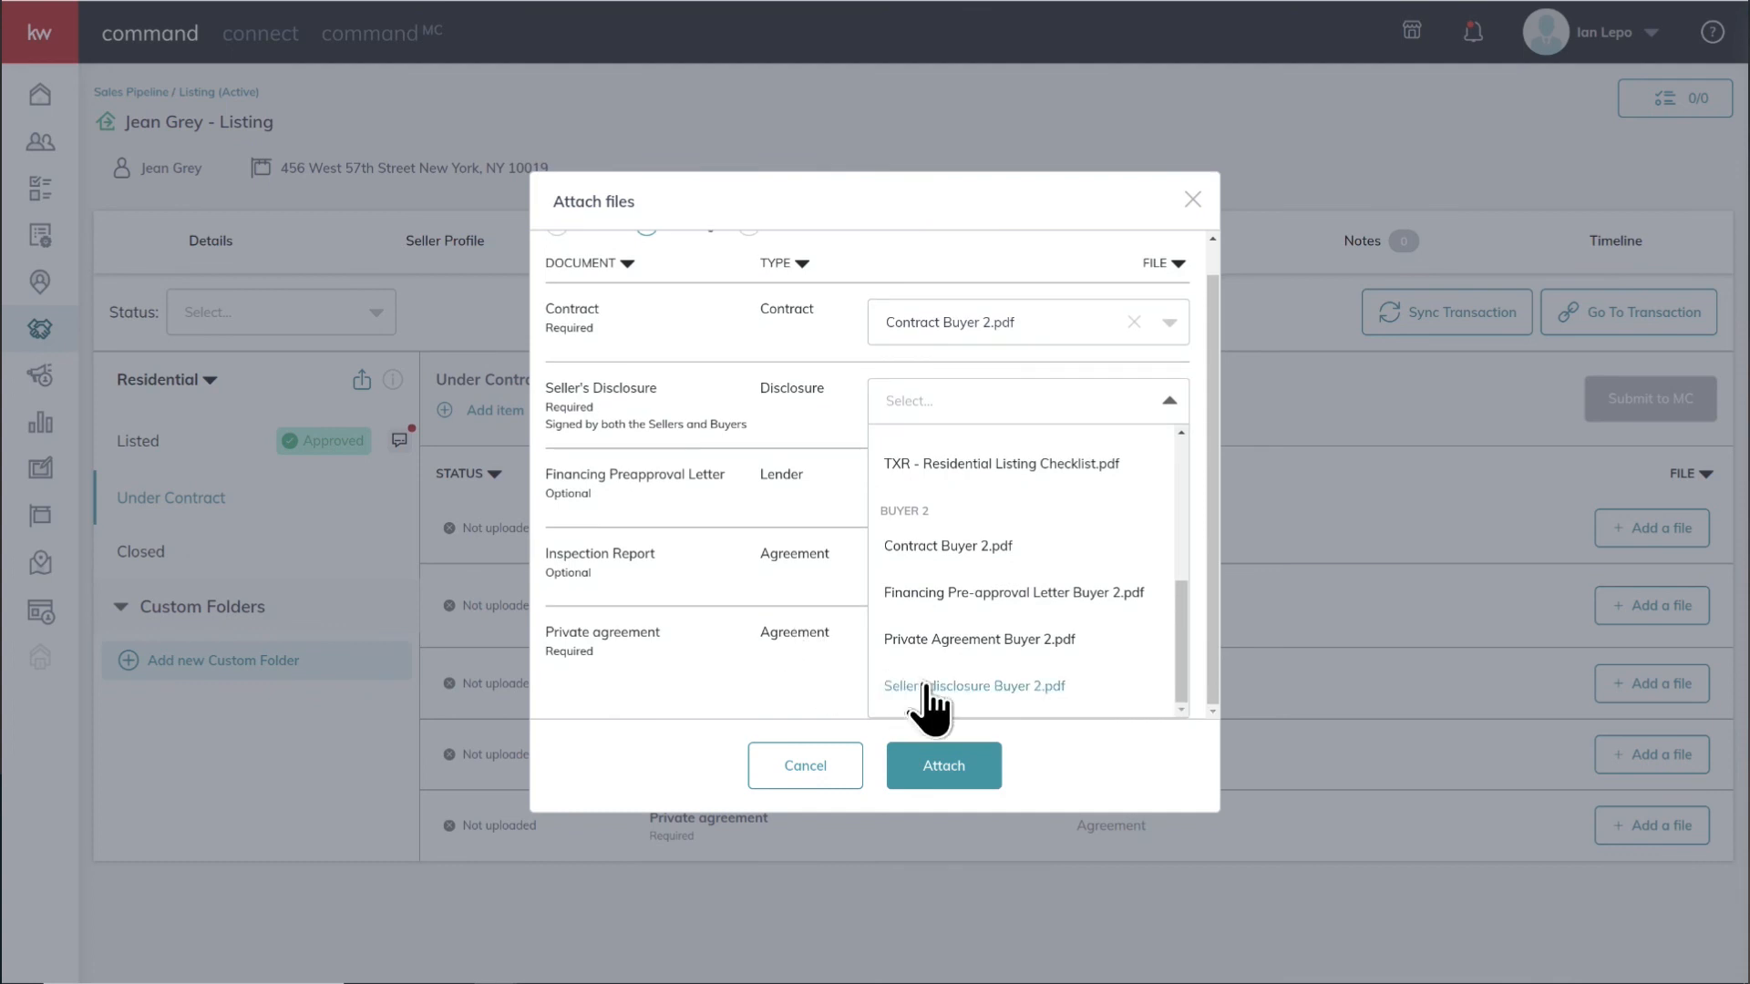
left_click(915, 690)
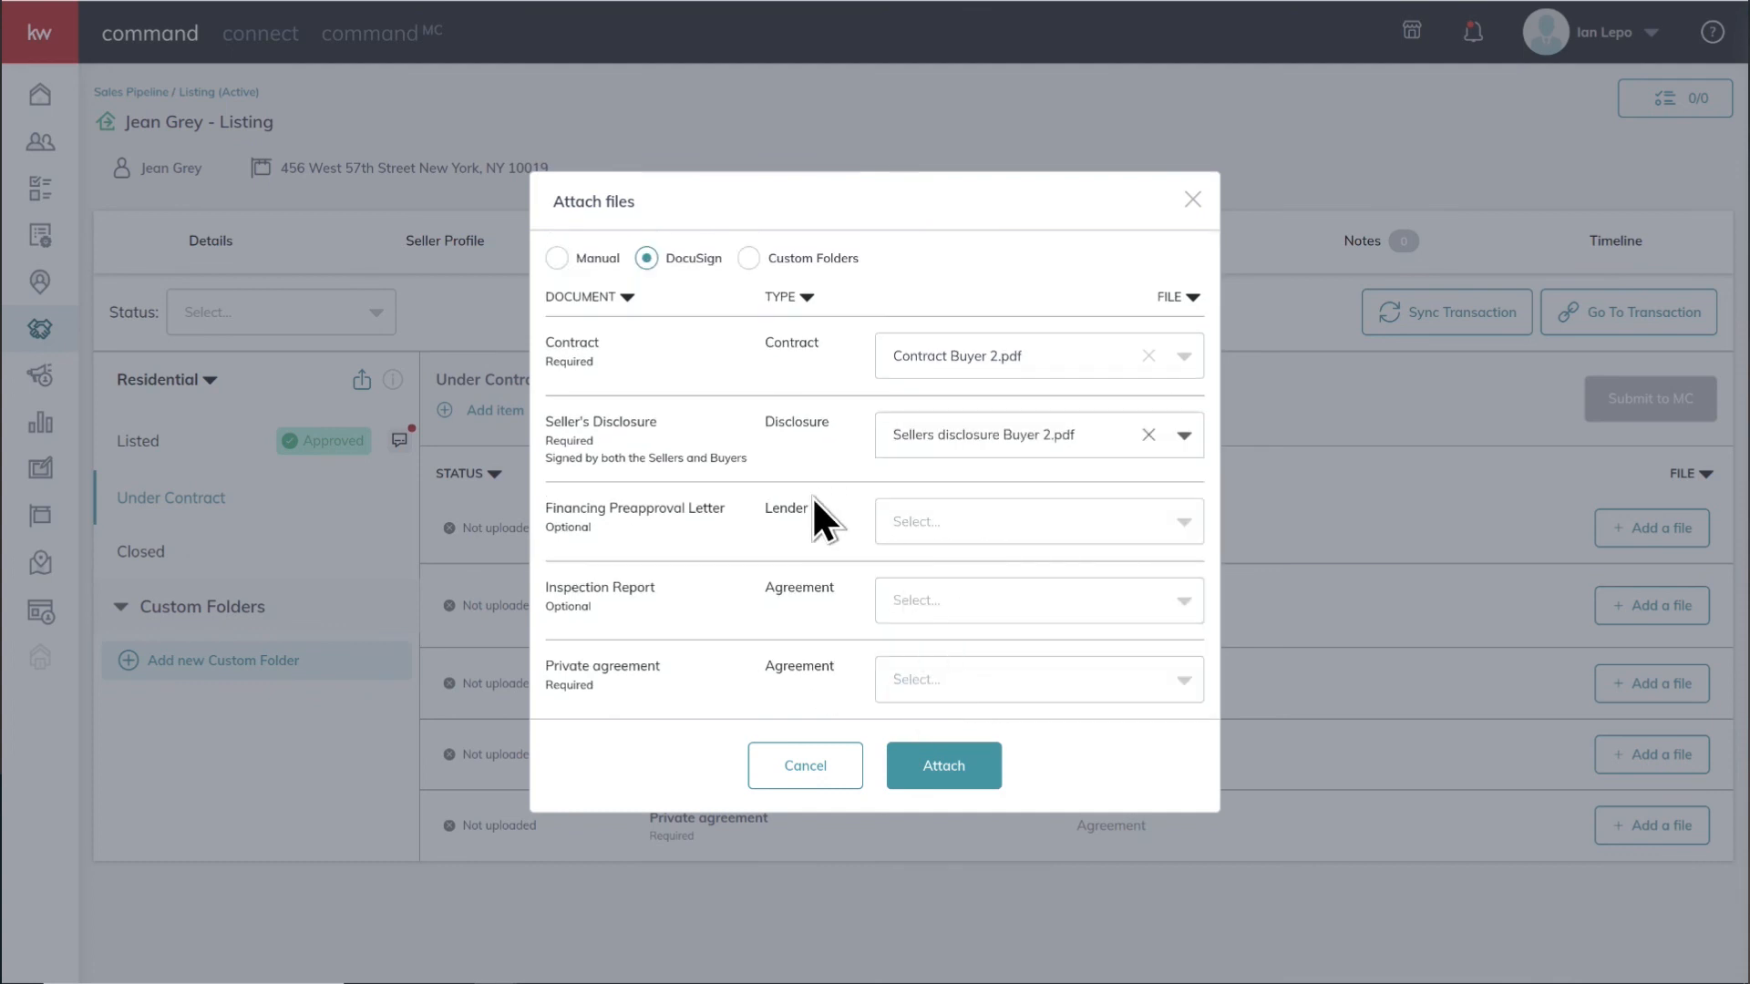
Choose Financing Pre-approval Letter Buyer 2.pdf as the file for the Financing Preapproval Letter
left_click(1175, 527)
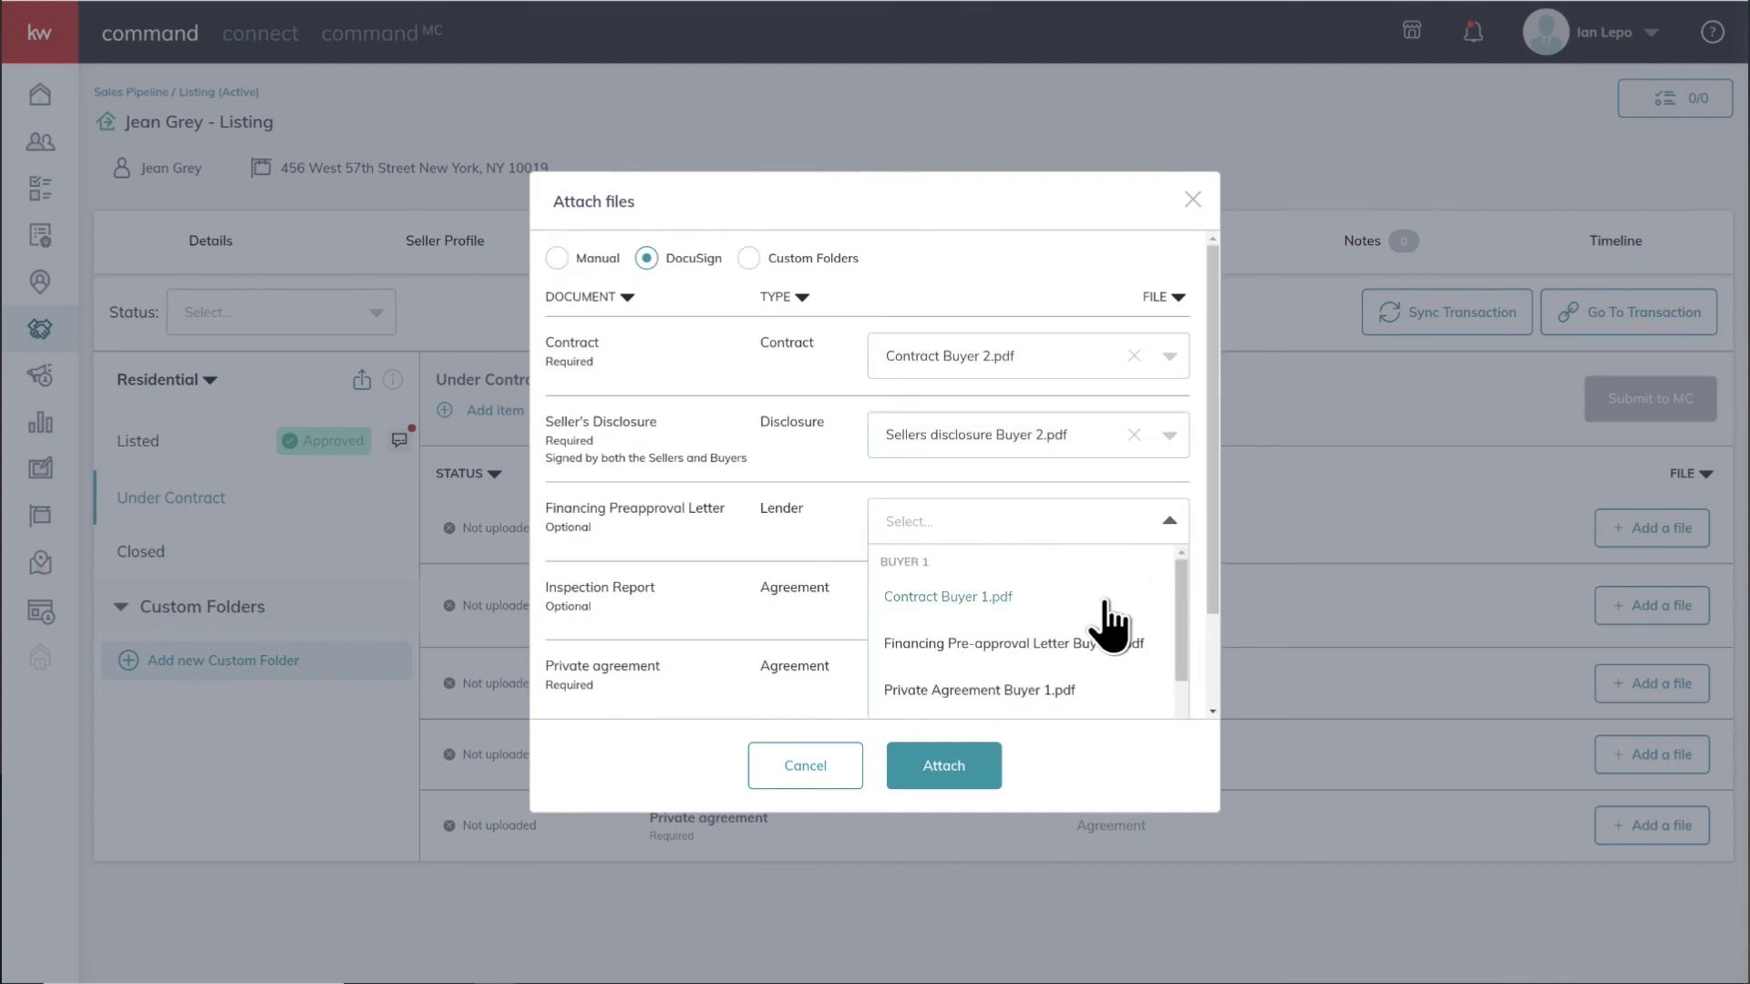
scroll(1079, 651, "down", 2)
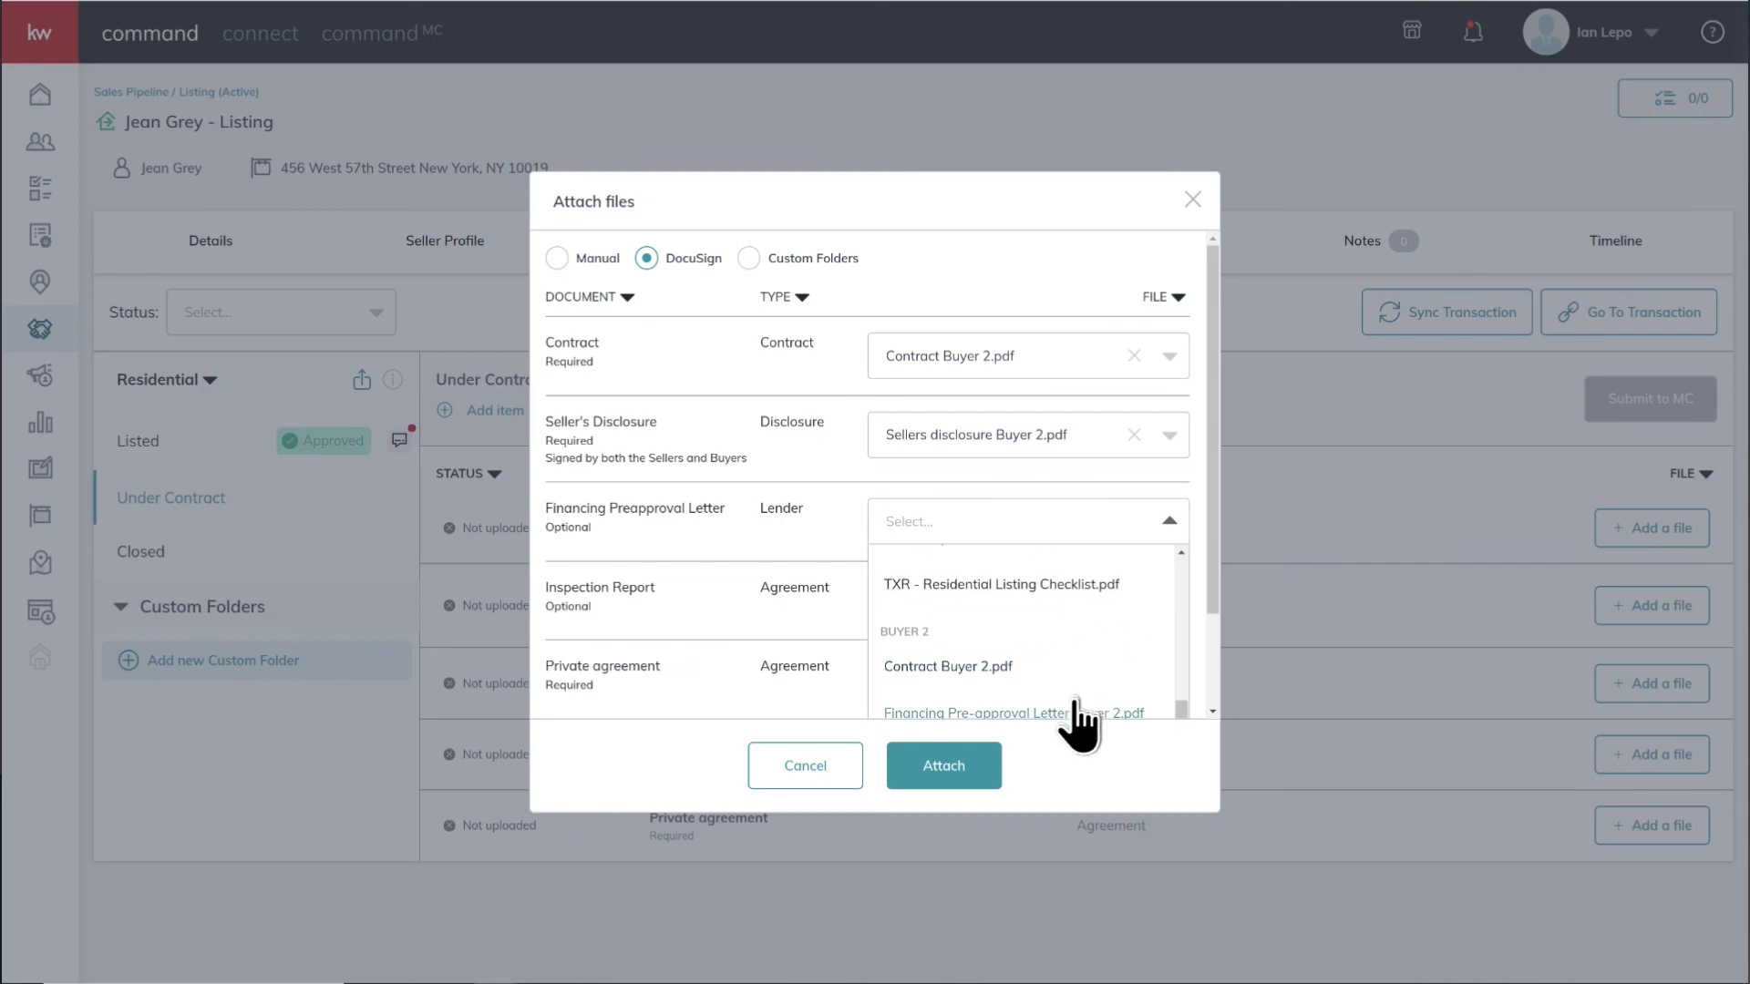
scroll(779, 637, "down", 2)
left_click(973, 592)
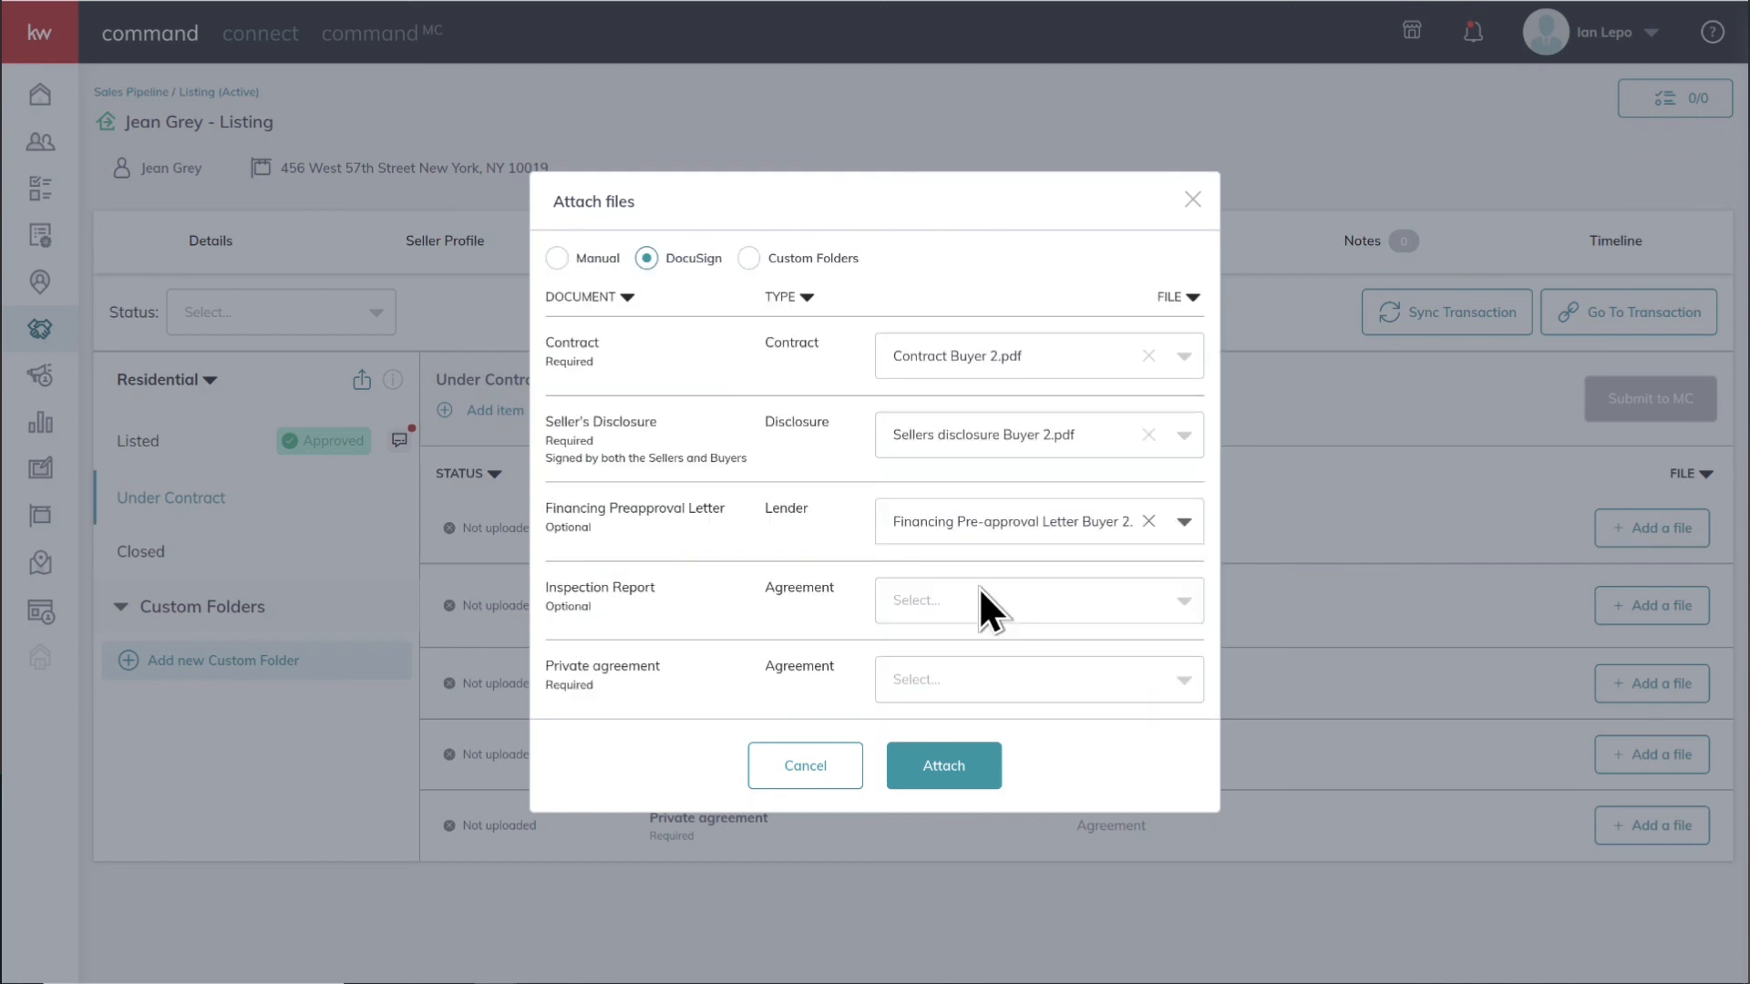
Choose Private Agreement Buyer 2.pdf as the file for the Private agreement document
left_click(1183, 683)
scroll(784, 658, "down", 3)
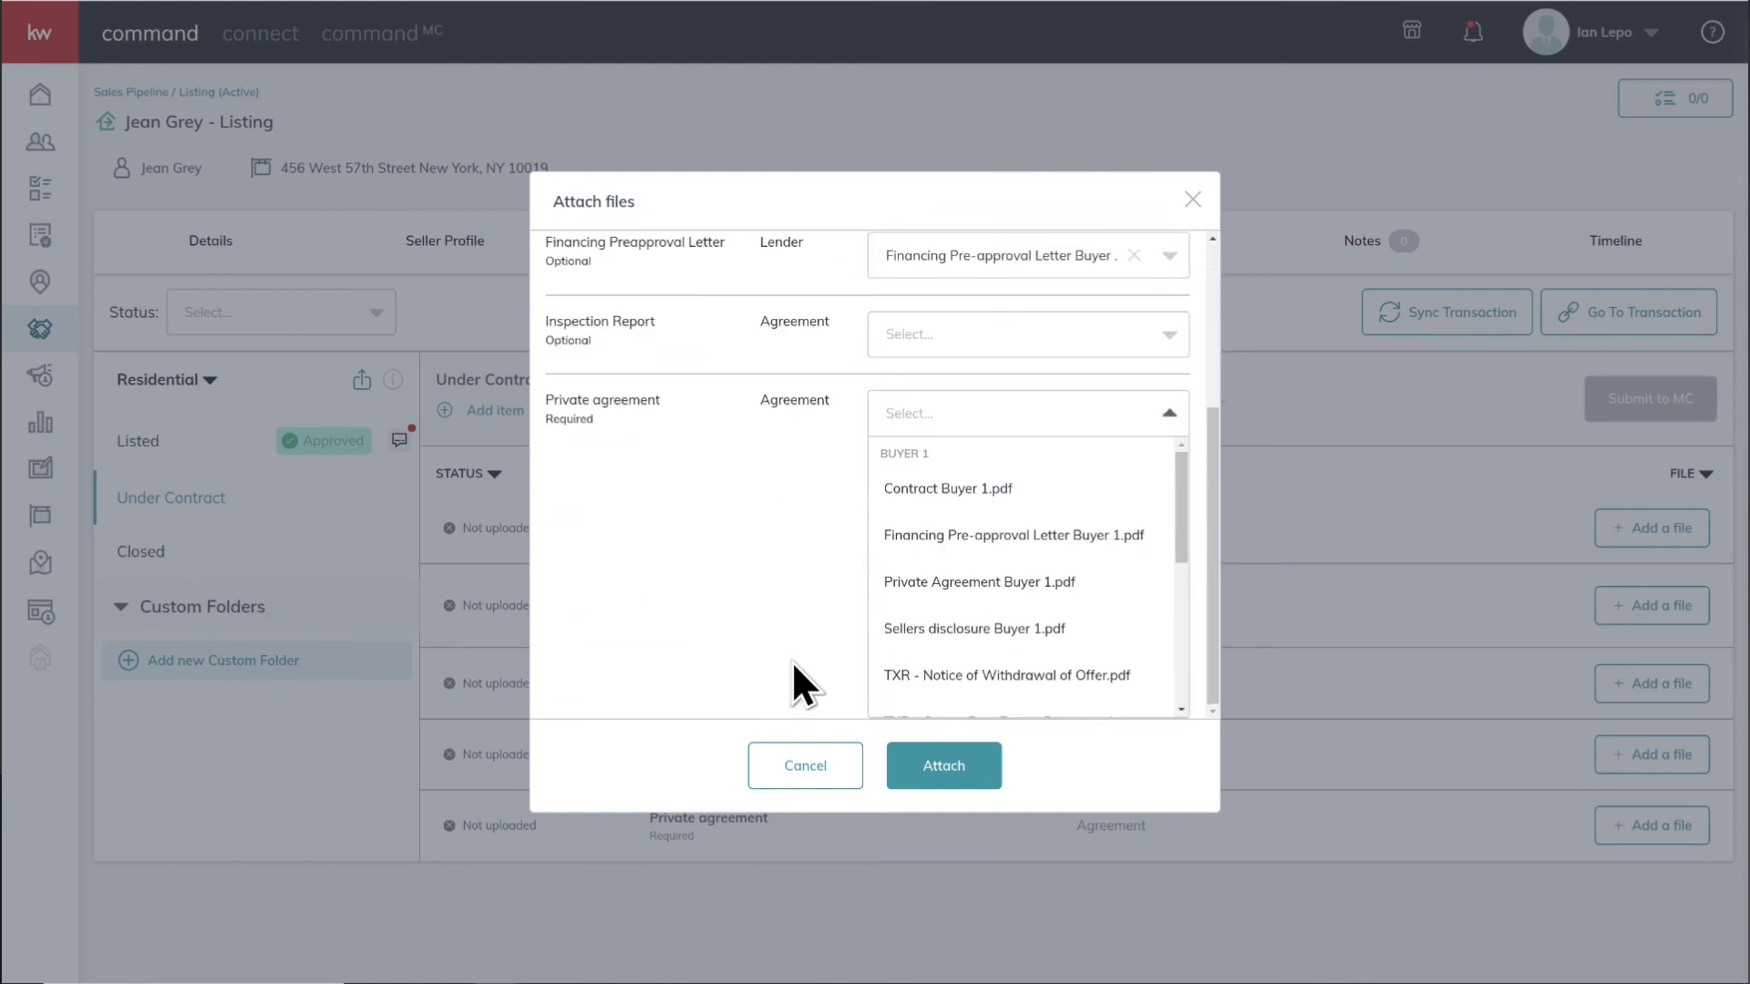
scroll(1089, 645, "down", 3)
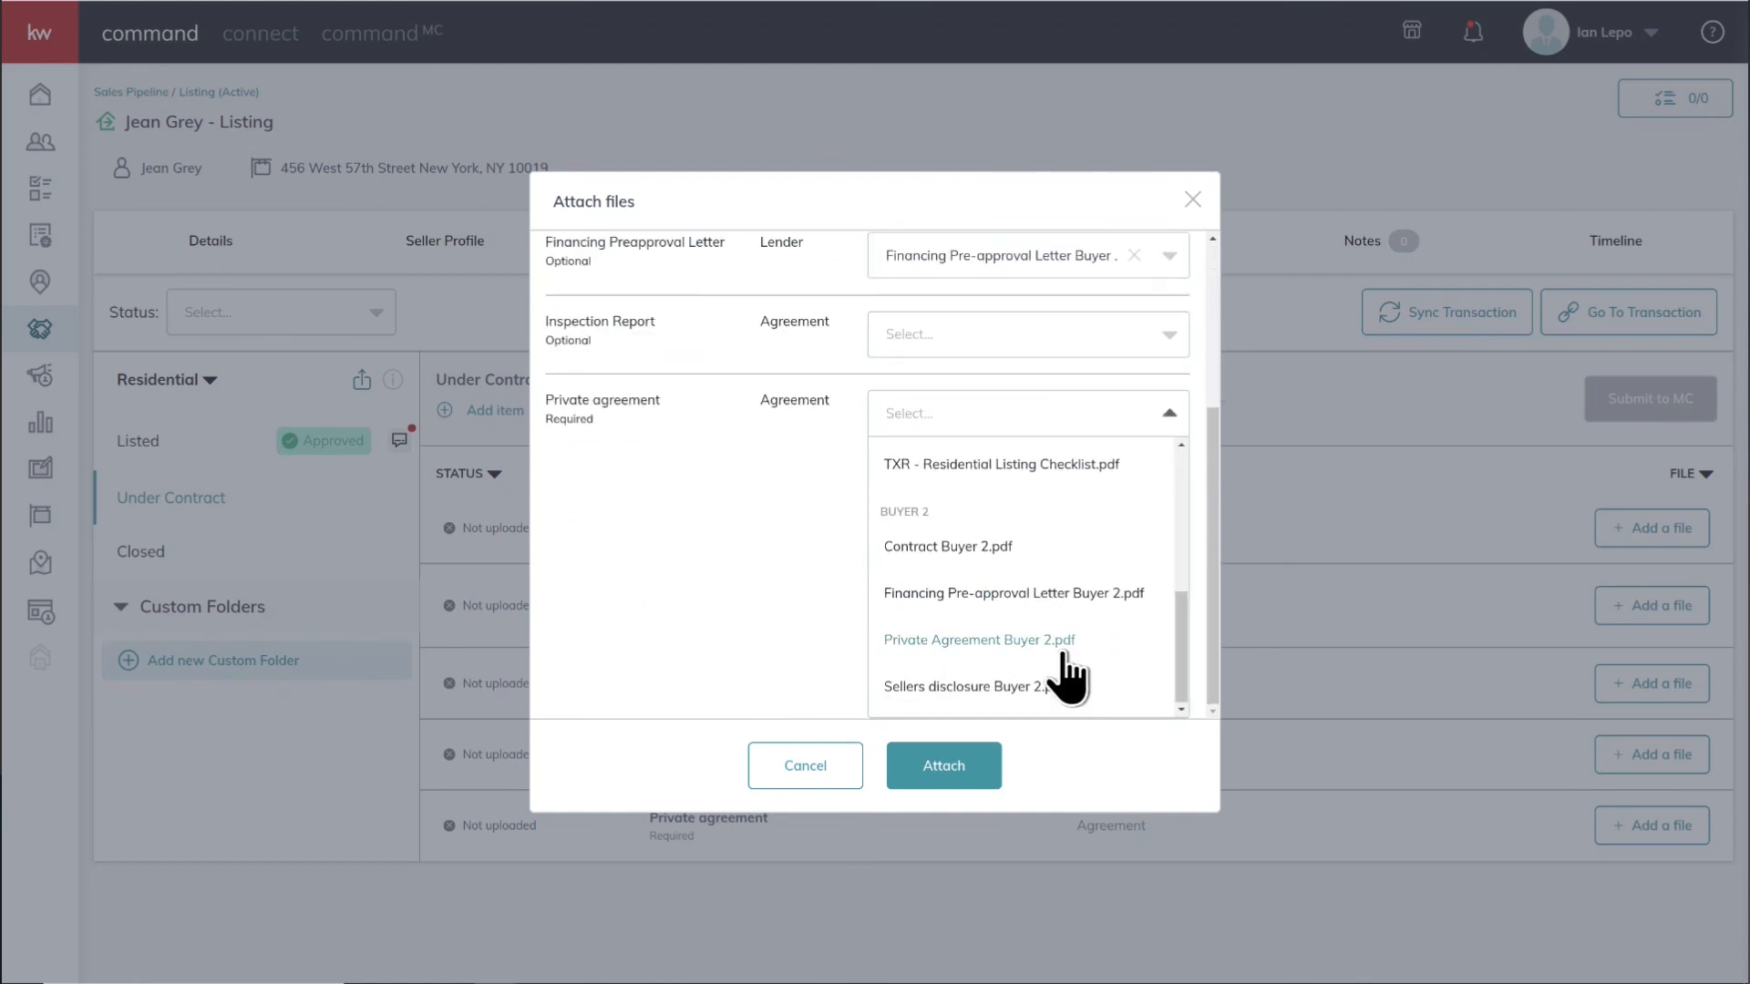
left_click(1063, 652)
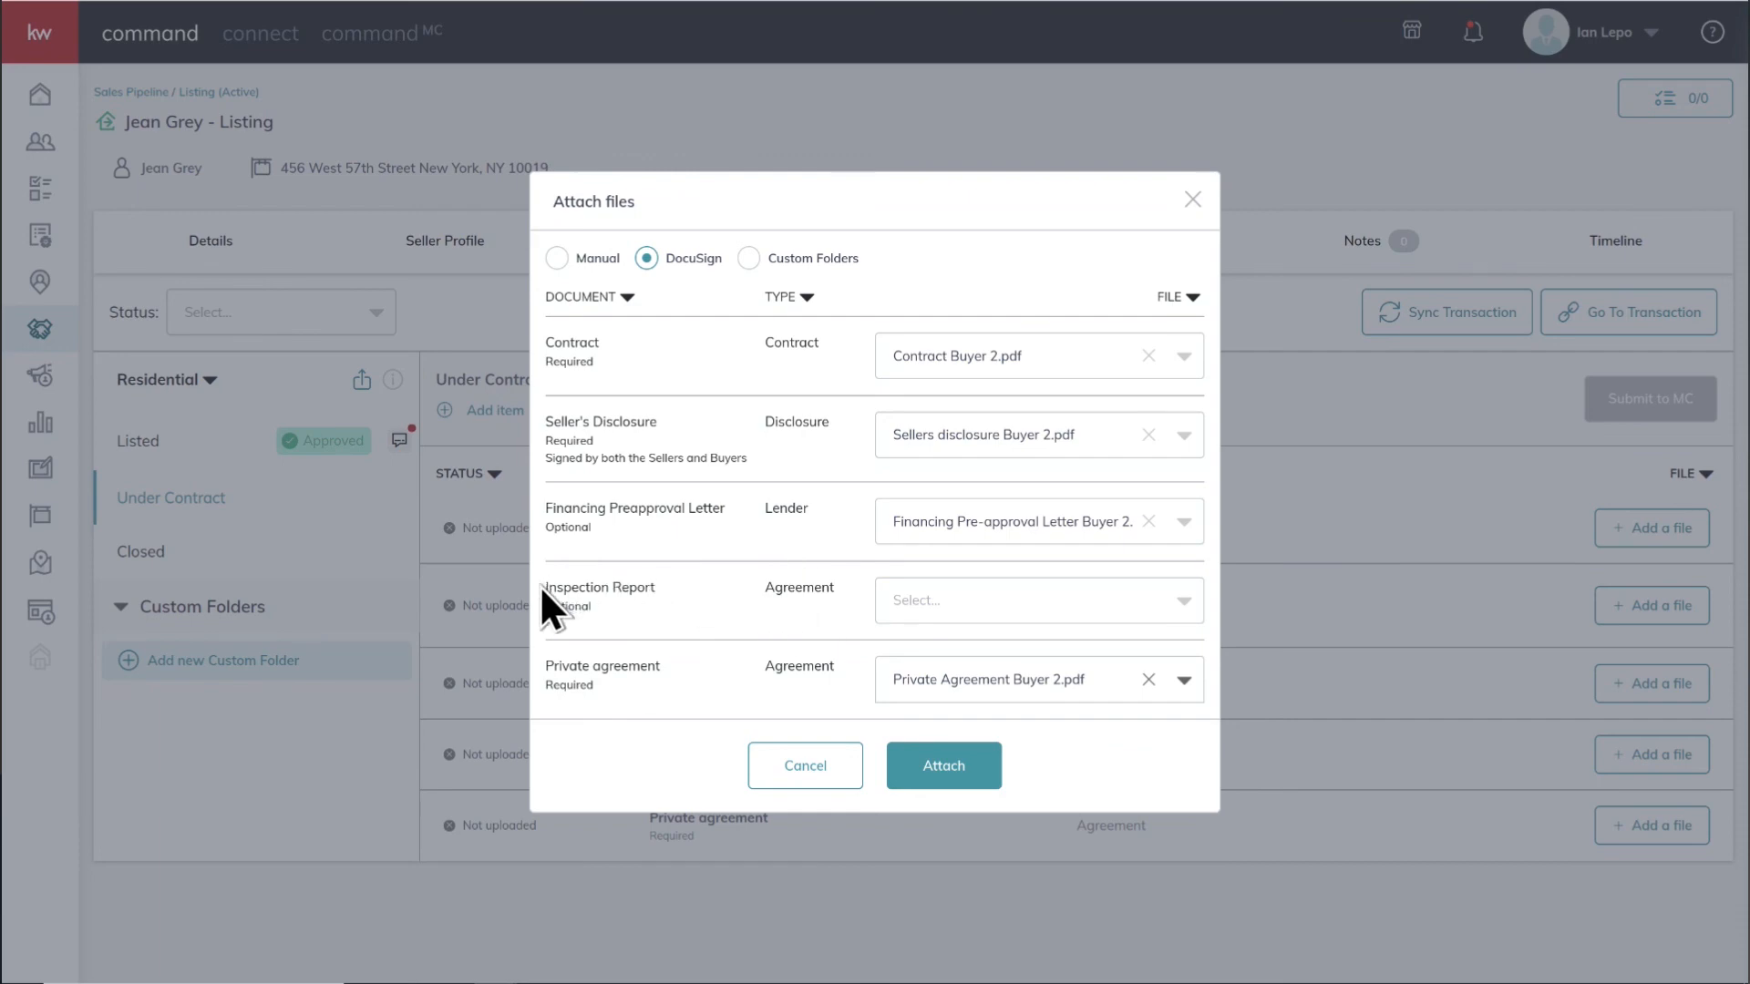
Attach the selected DocuSign files to Under Contract v2 and submit the checklist to the MC for review
left_click(941, 768)
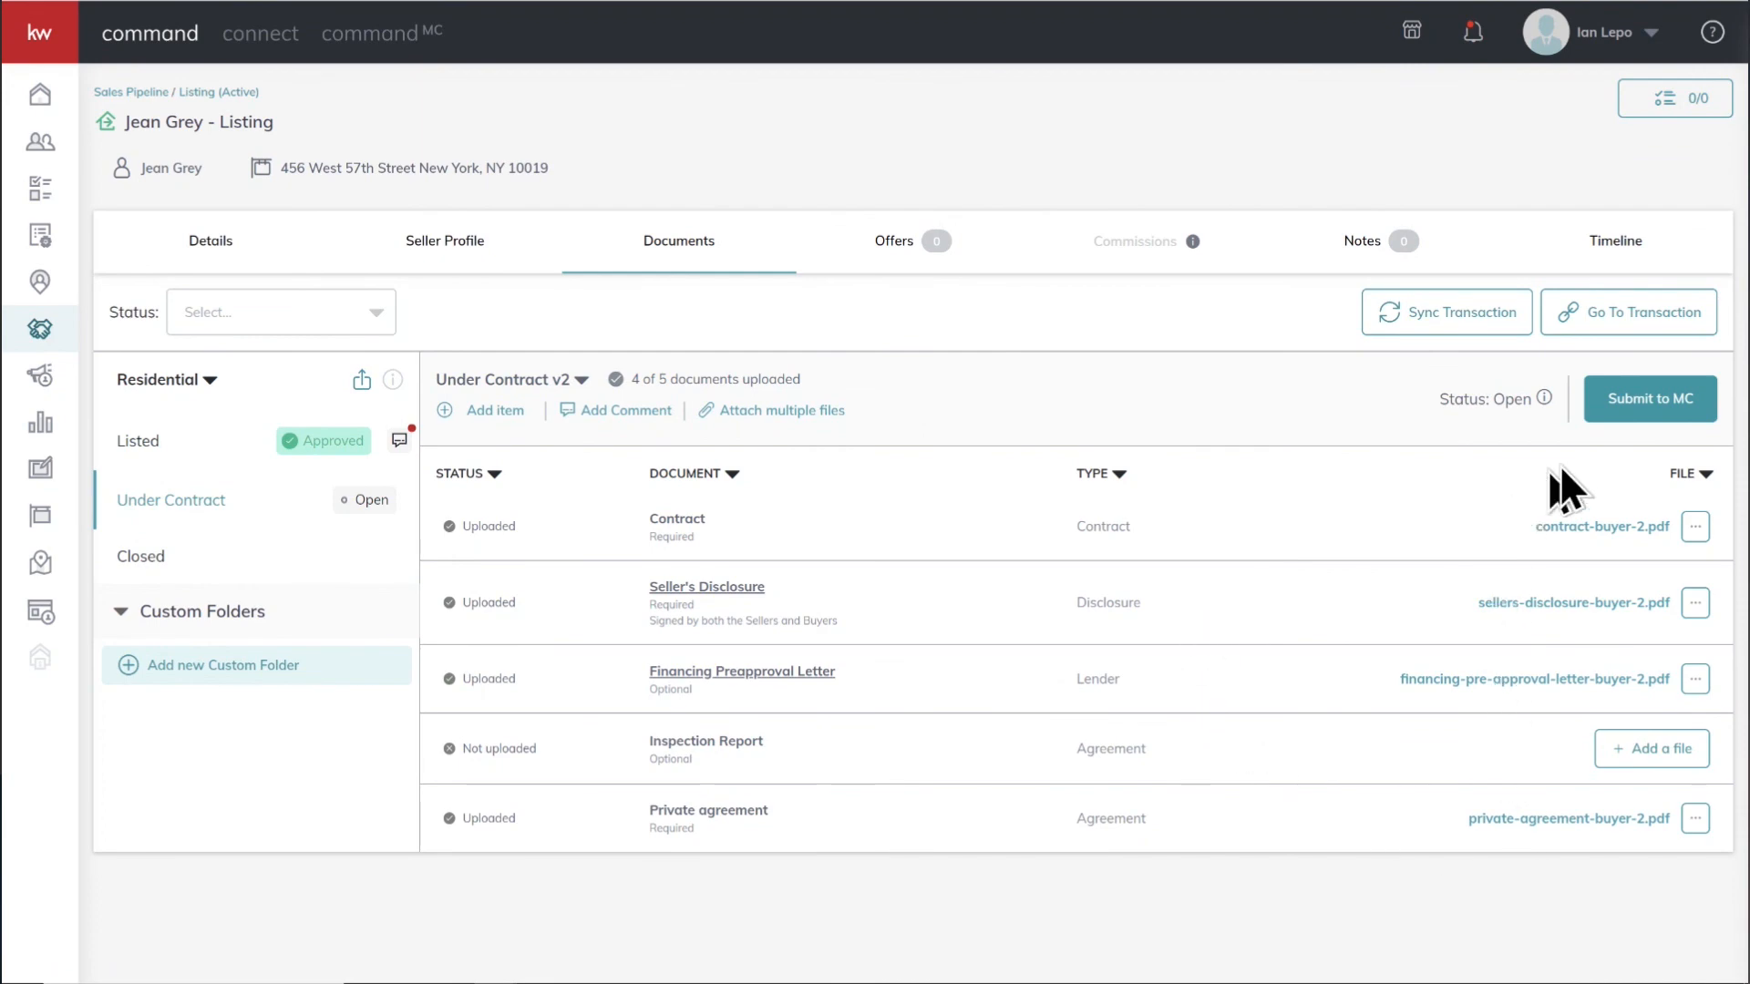
left_click(1665, 398)
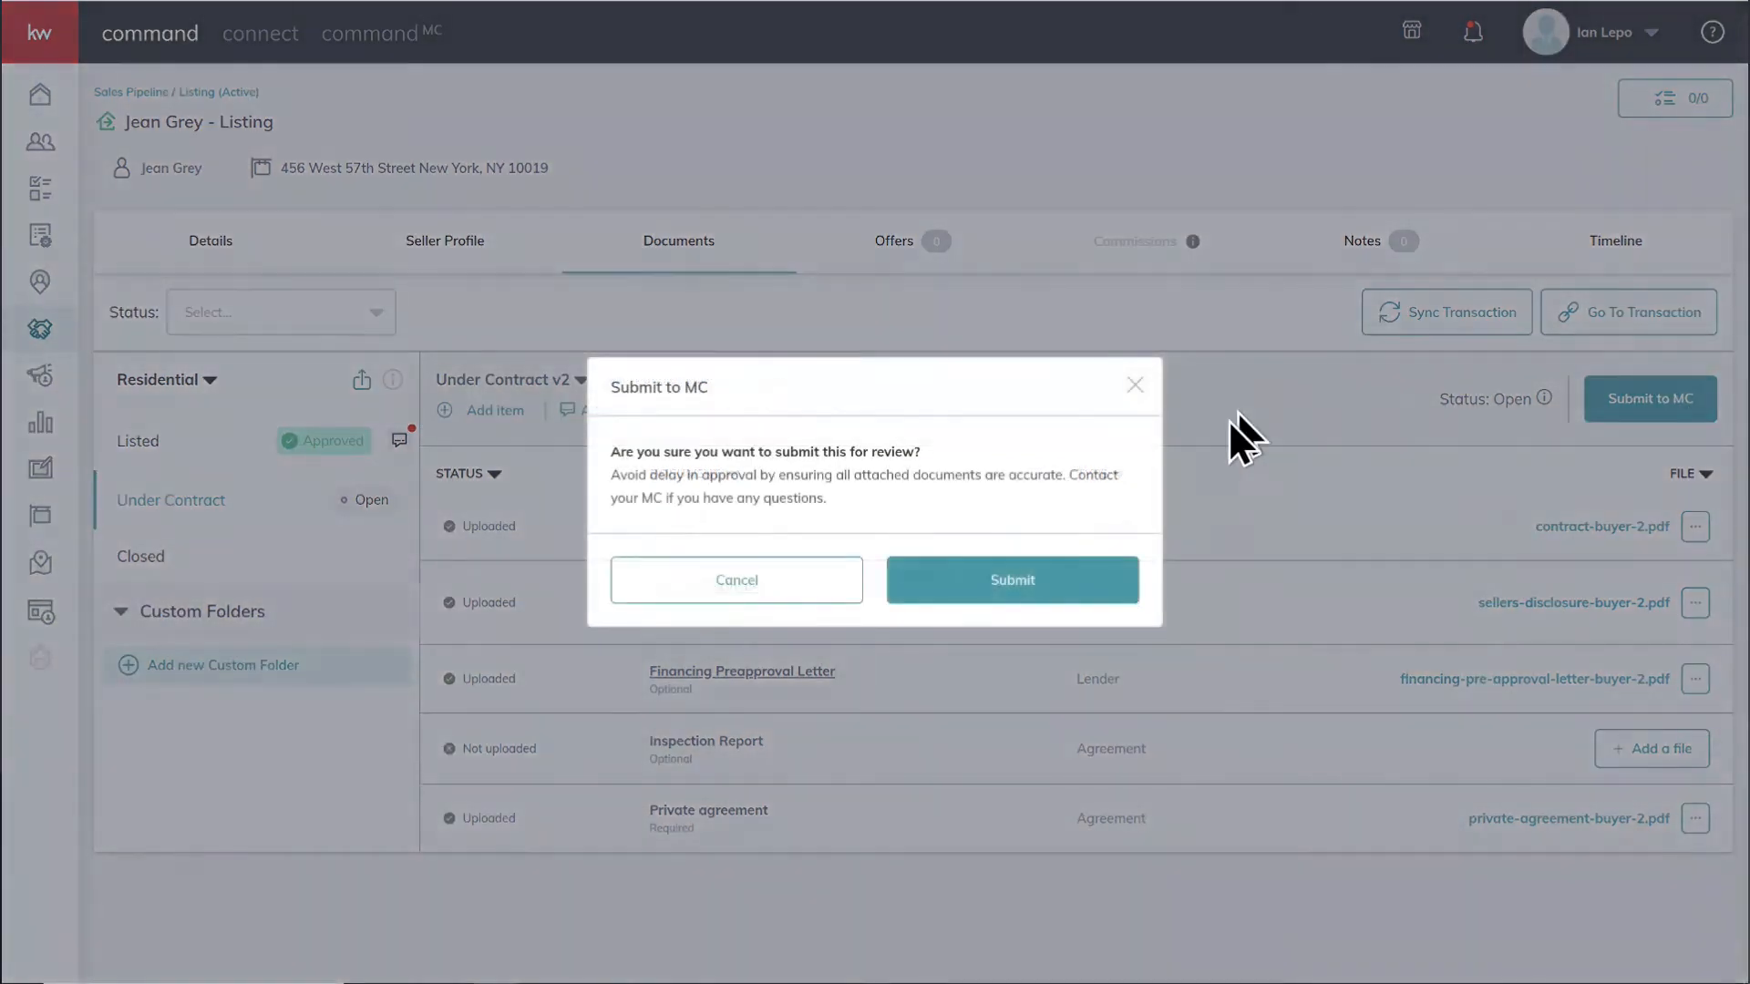
left_click(983, 587)
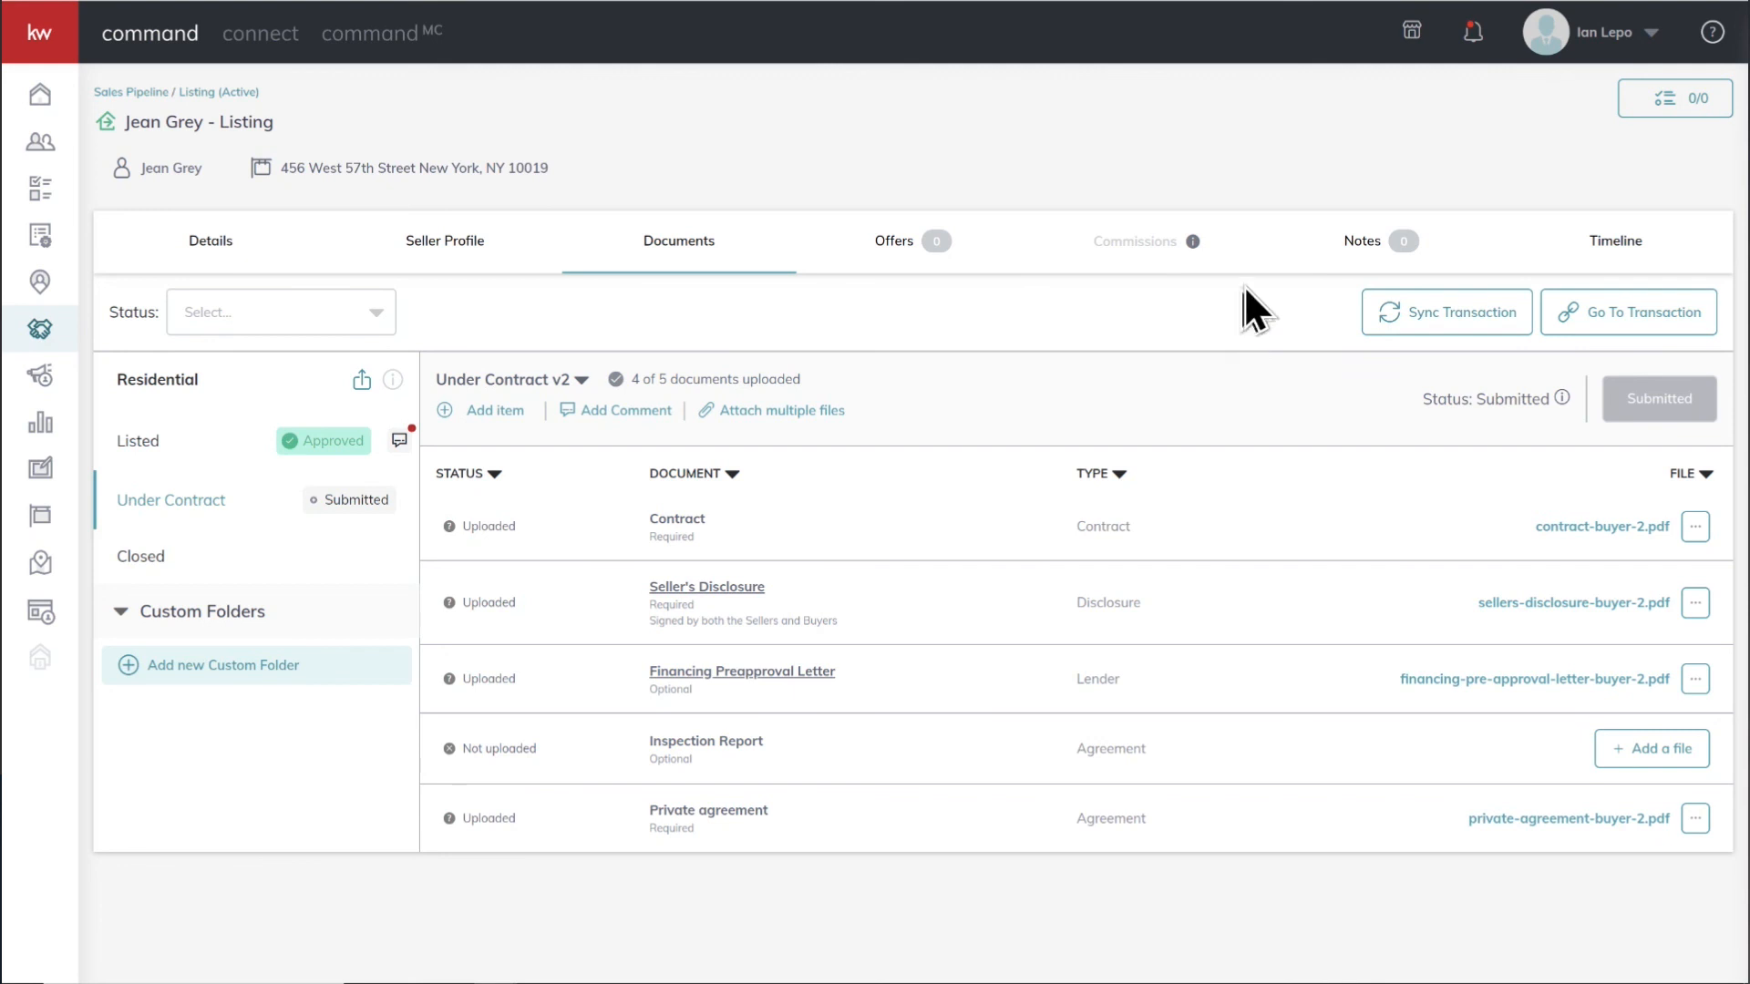
Open the Keller Williams University section of the help information
left_click(1714, 33)
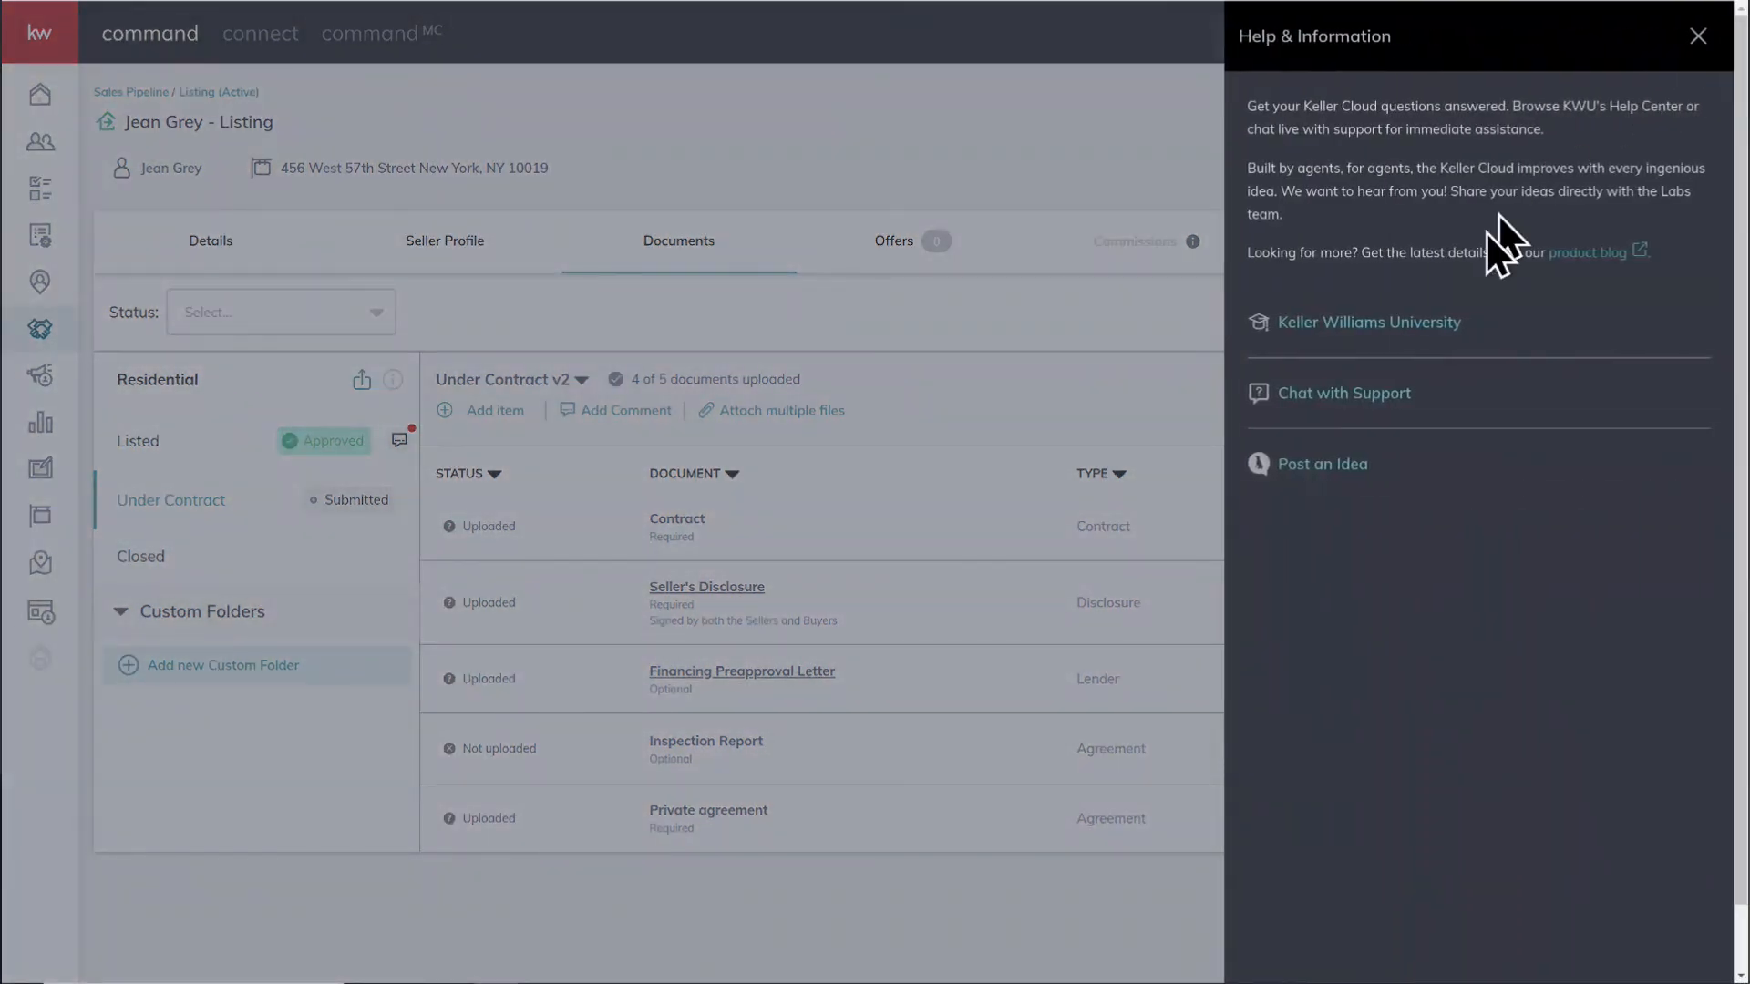
left_click(1438, 328)
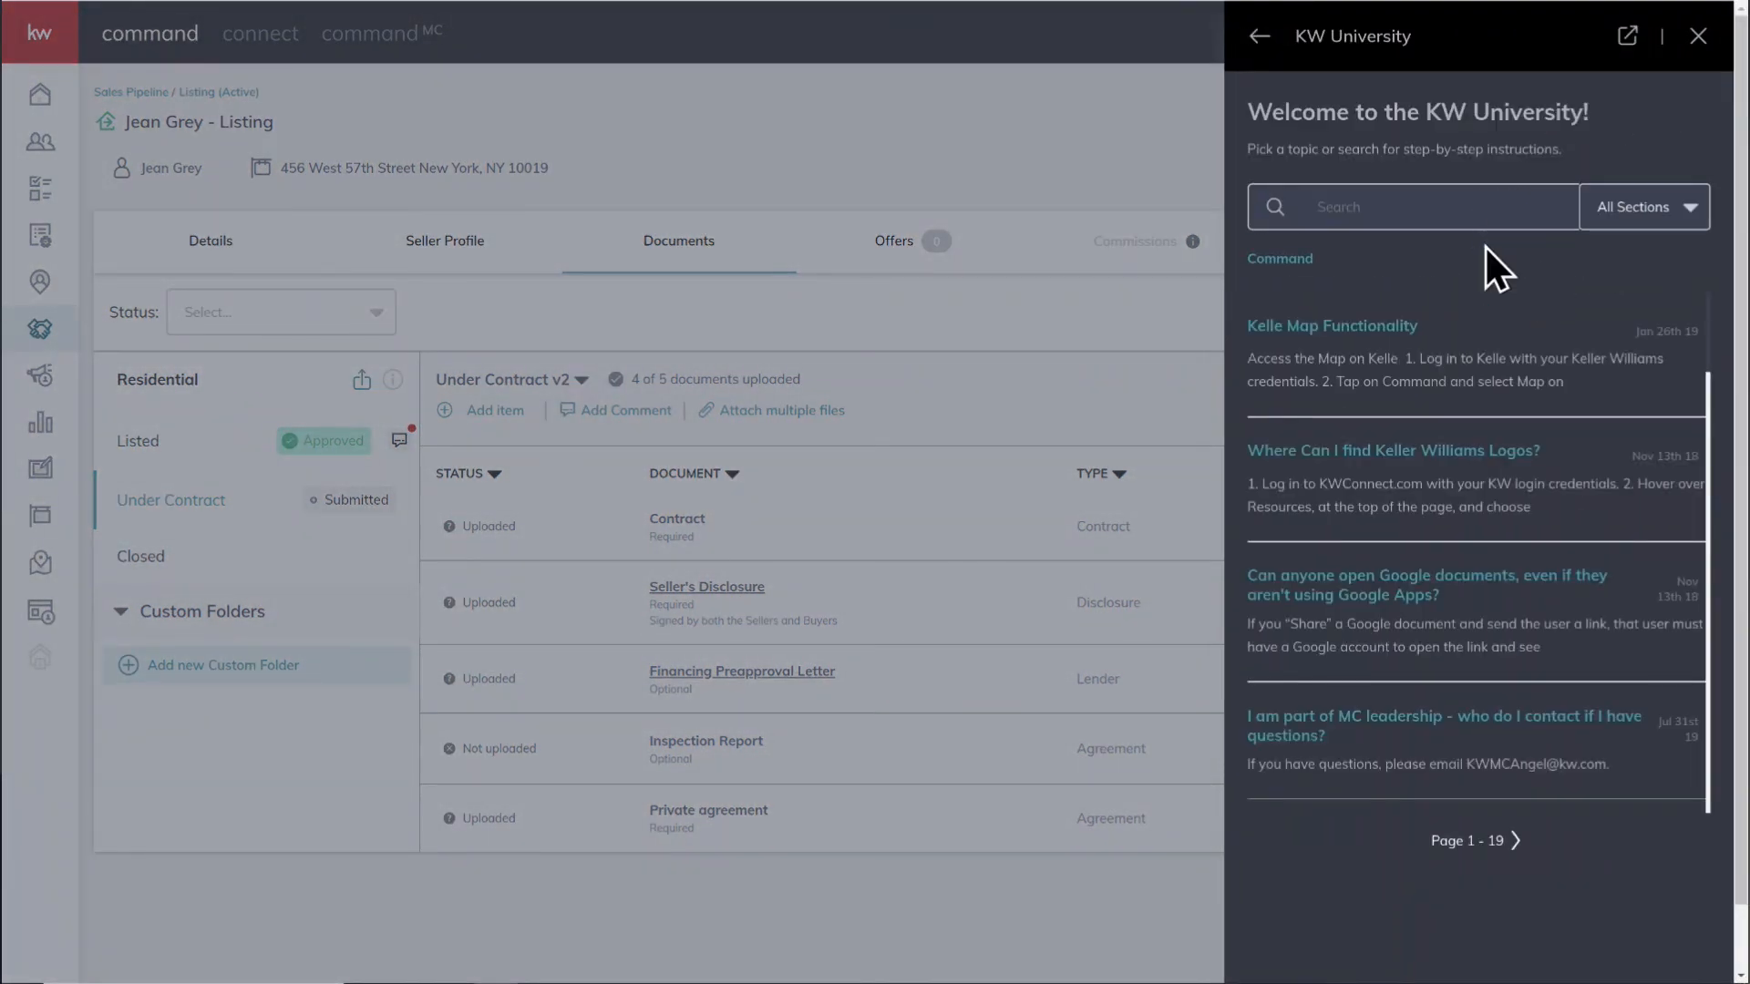